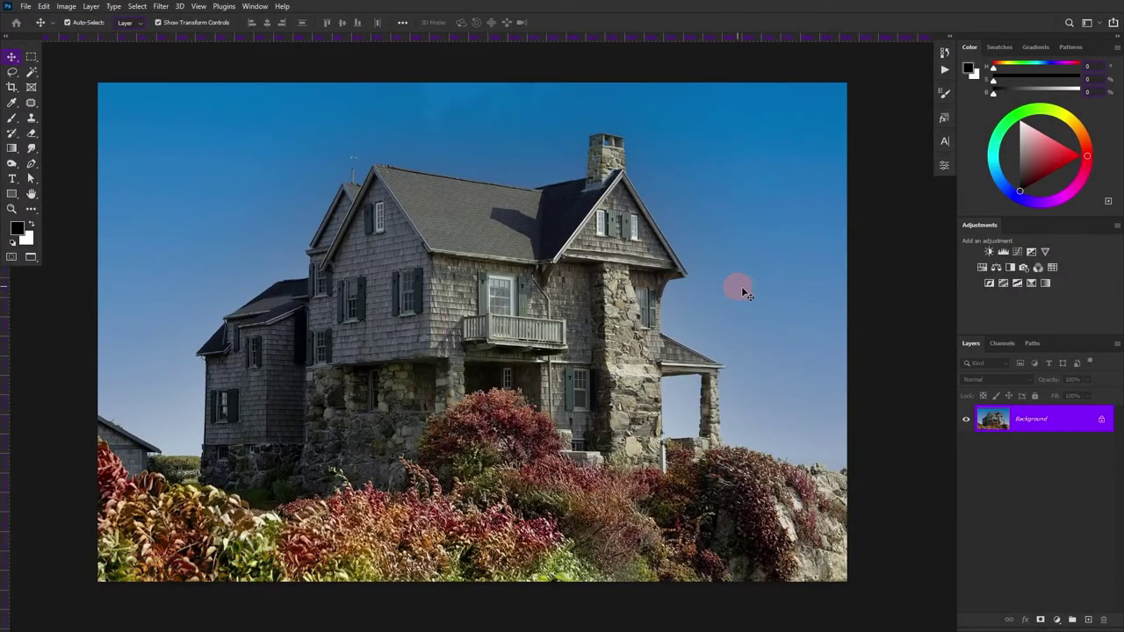
Step: Convert the Background photo to a smart object and duplicate it as Layer 0 copy
right_click(1060, 419)
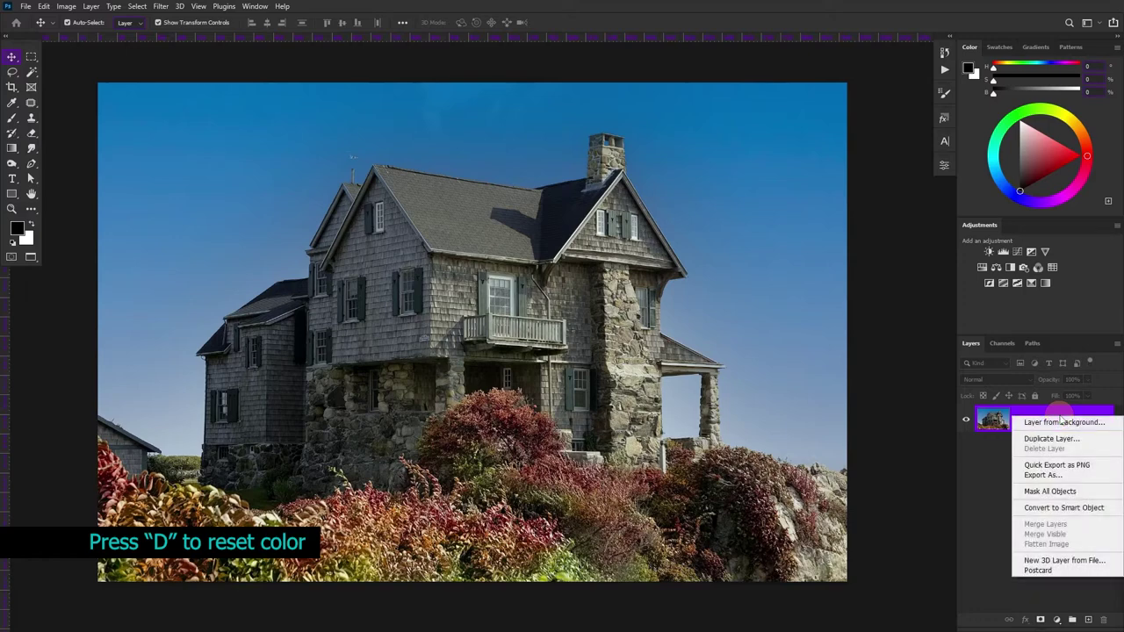
left_click(1071, 507)
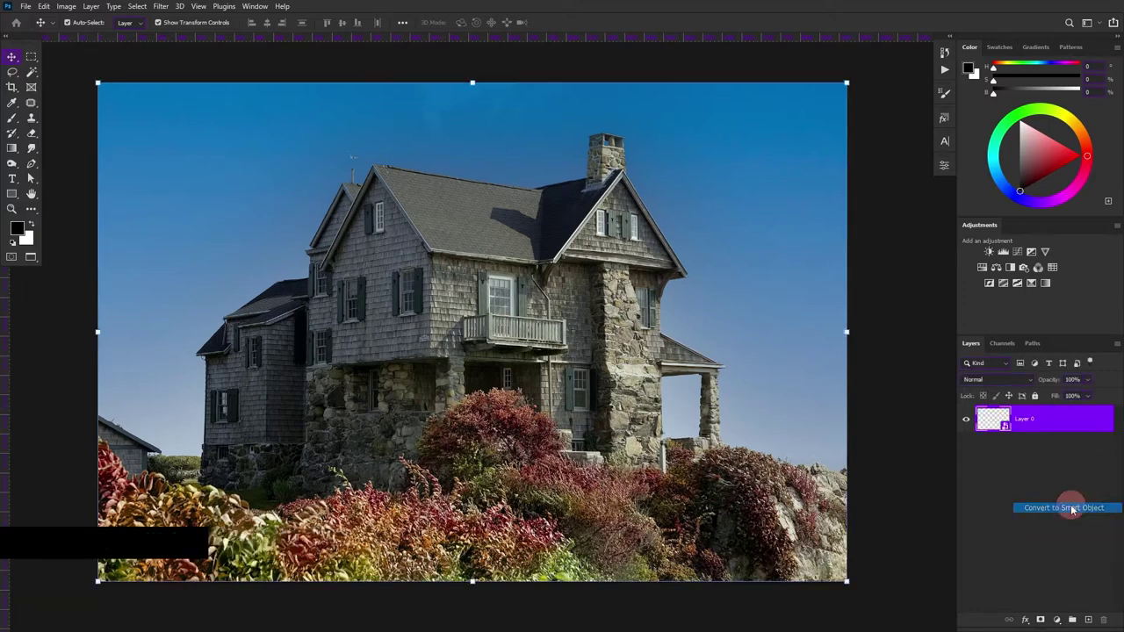
left_click_drag(1059, 422, 1090, 620)
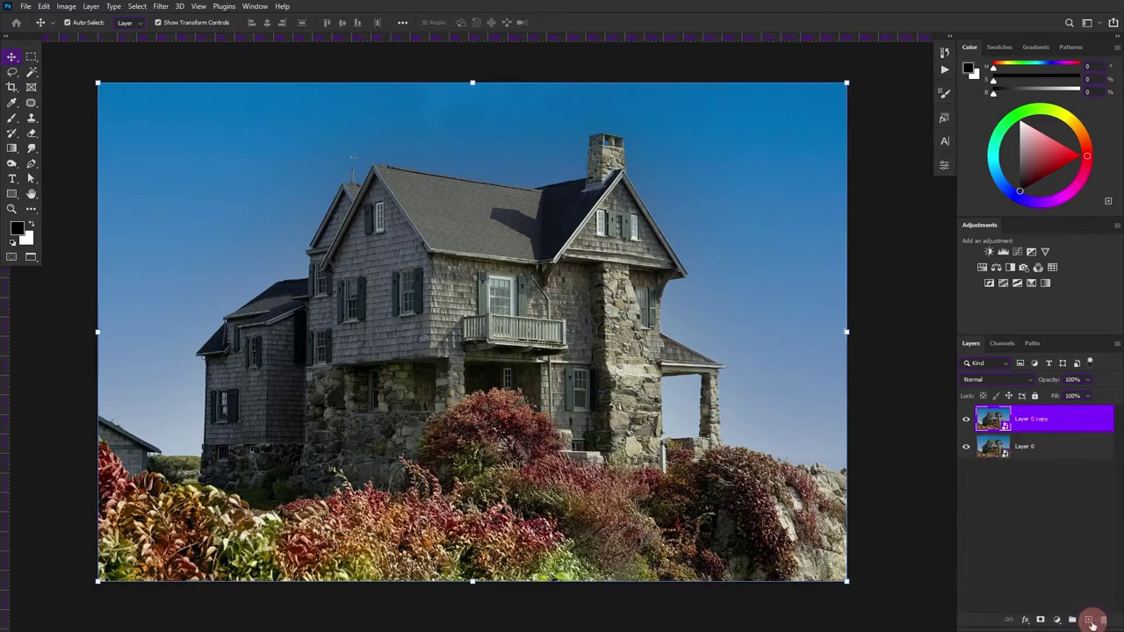
Step: Hide Layer 0 copy and make the bottom Layer 0 the active layer
left_click(966, 420)
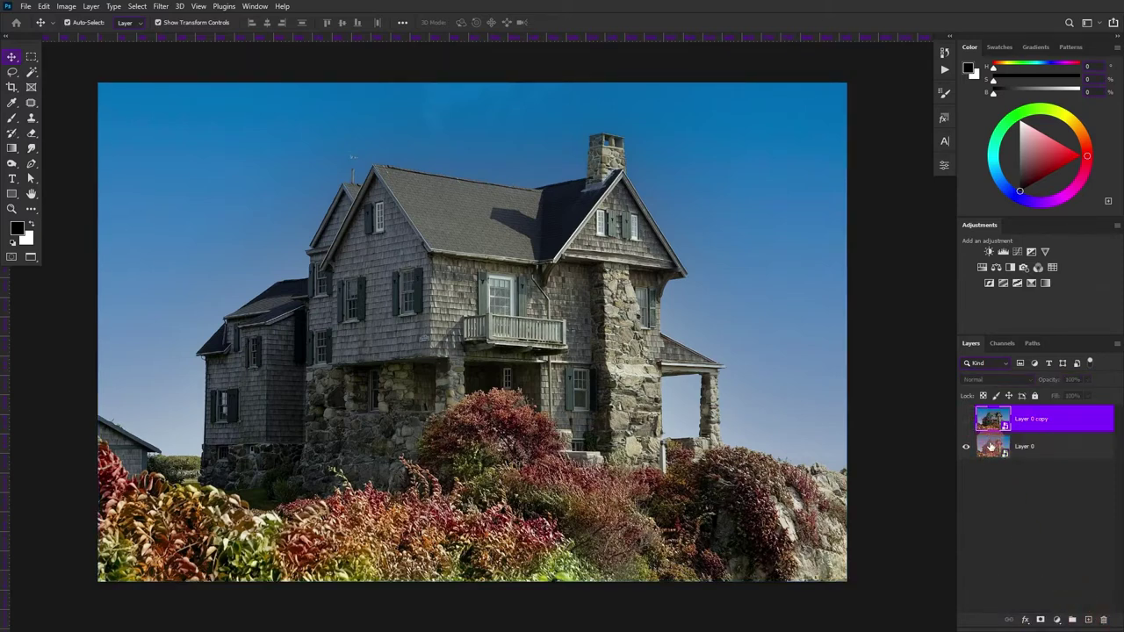
left_click(993, 447)
left_click_drag(1007, 452, 900, 425)
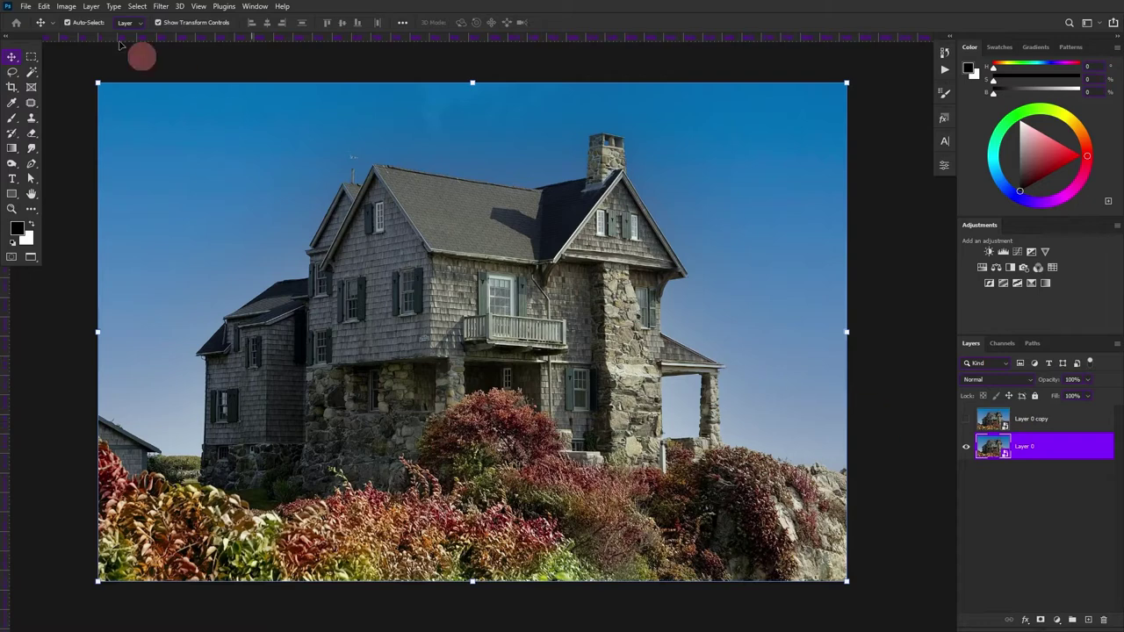
left_click_drag(120, 44, 128, 17)
left_click(159, 8)
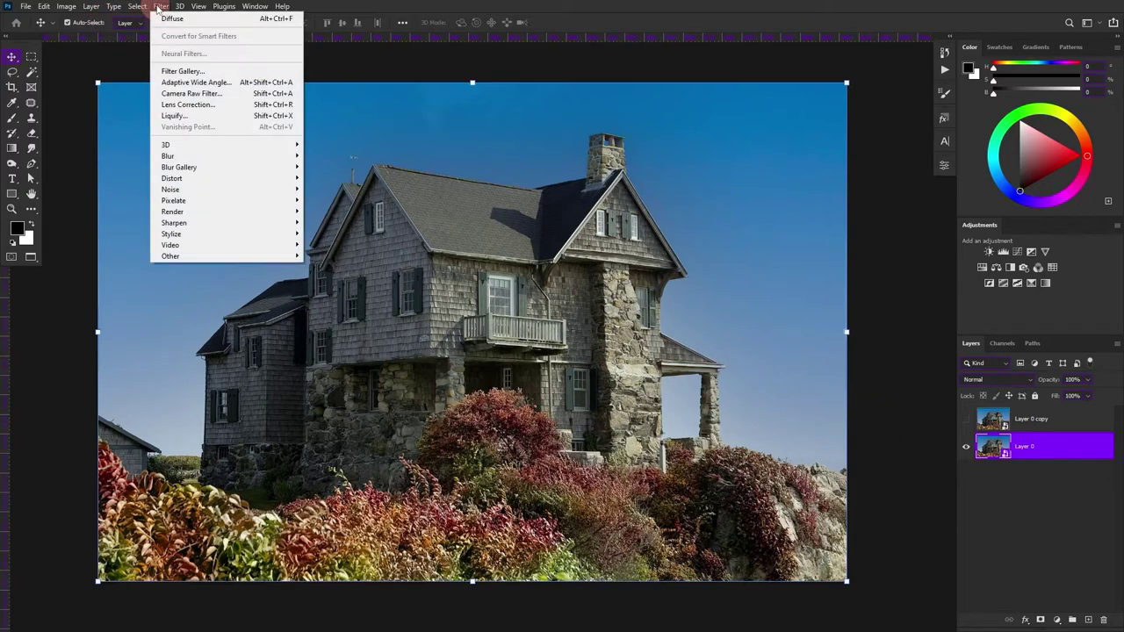
Step: Apply Filter Gallery Poster Edges to Layer 0: thickness 2, intensity 2, posterization 5
left_click(176, 74)
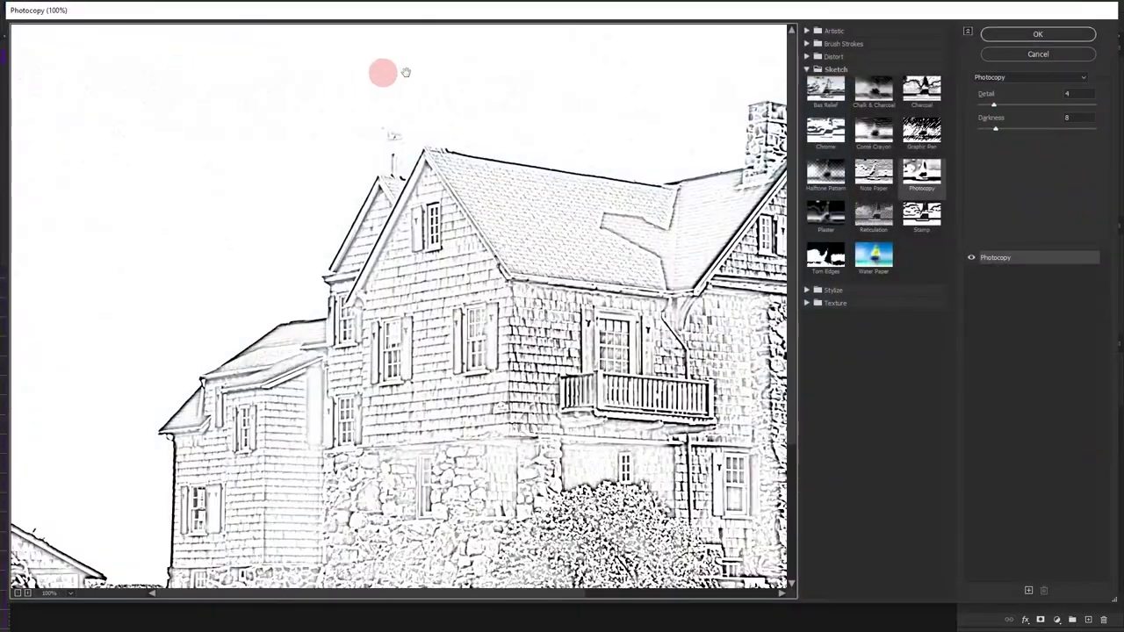
left_click(807, 69)
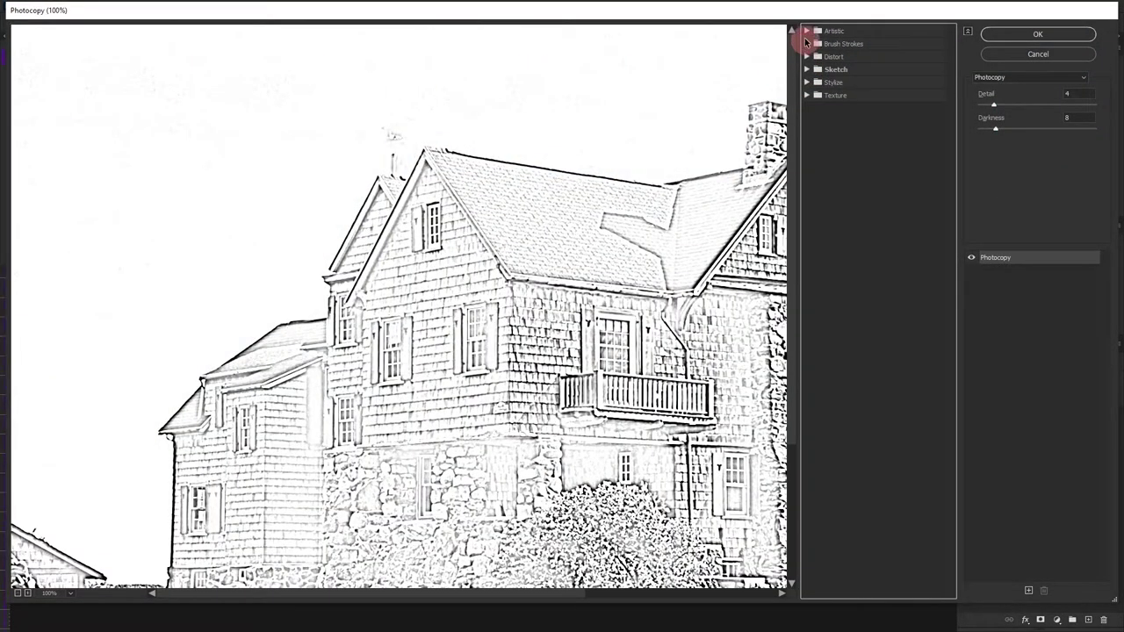
left_click(806, 32)
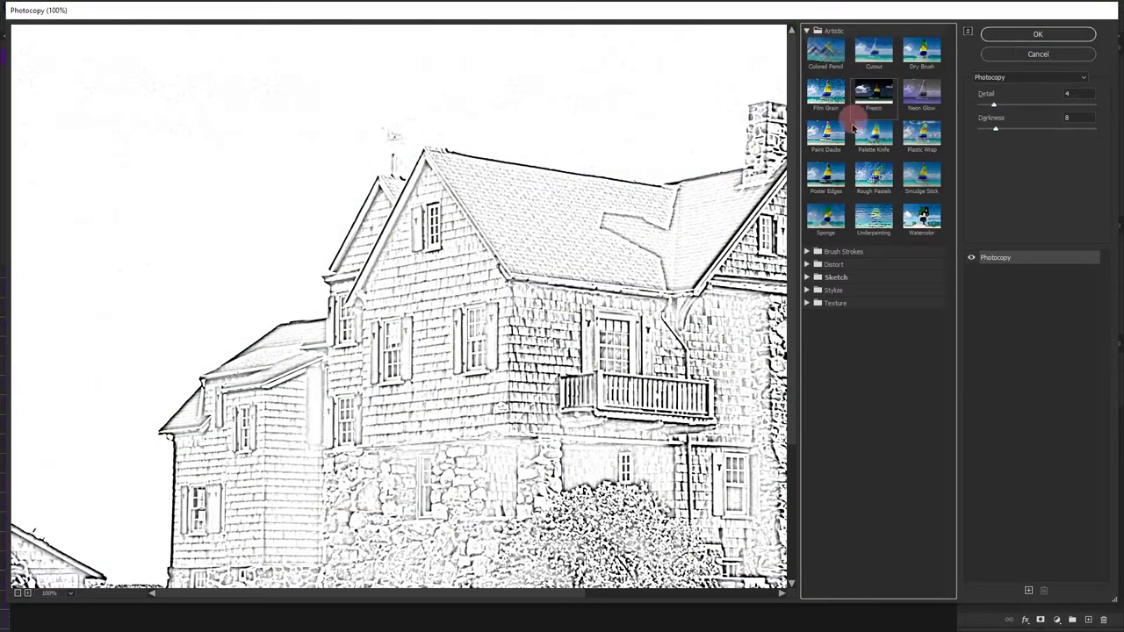
left_click(826, 177)
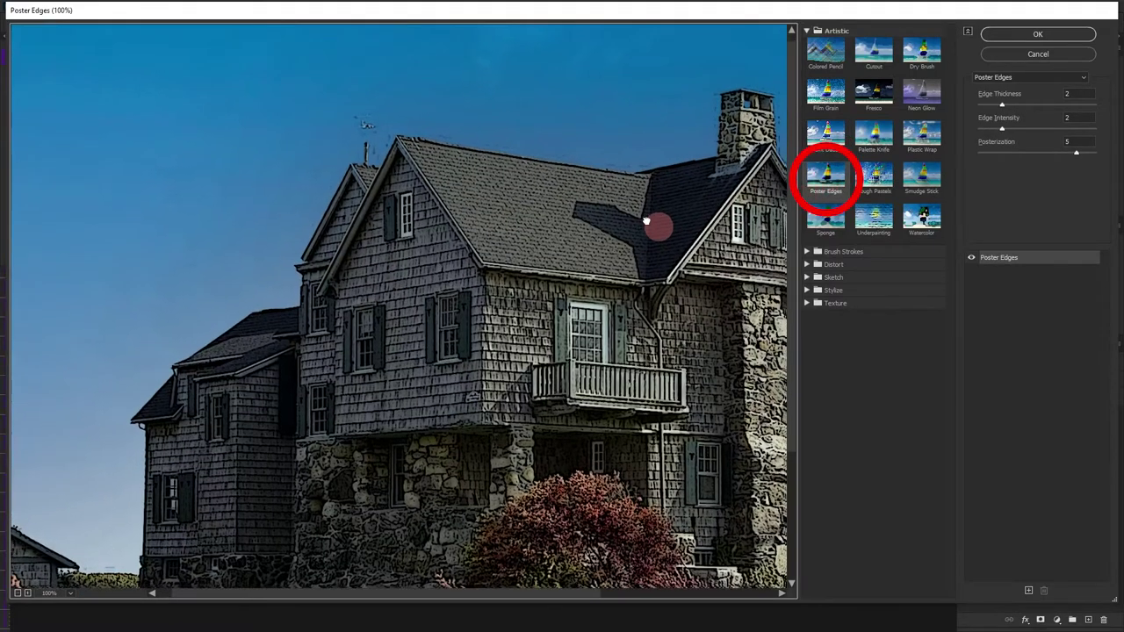
left_click_drag(714, 230, 569, 218)
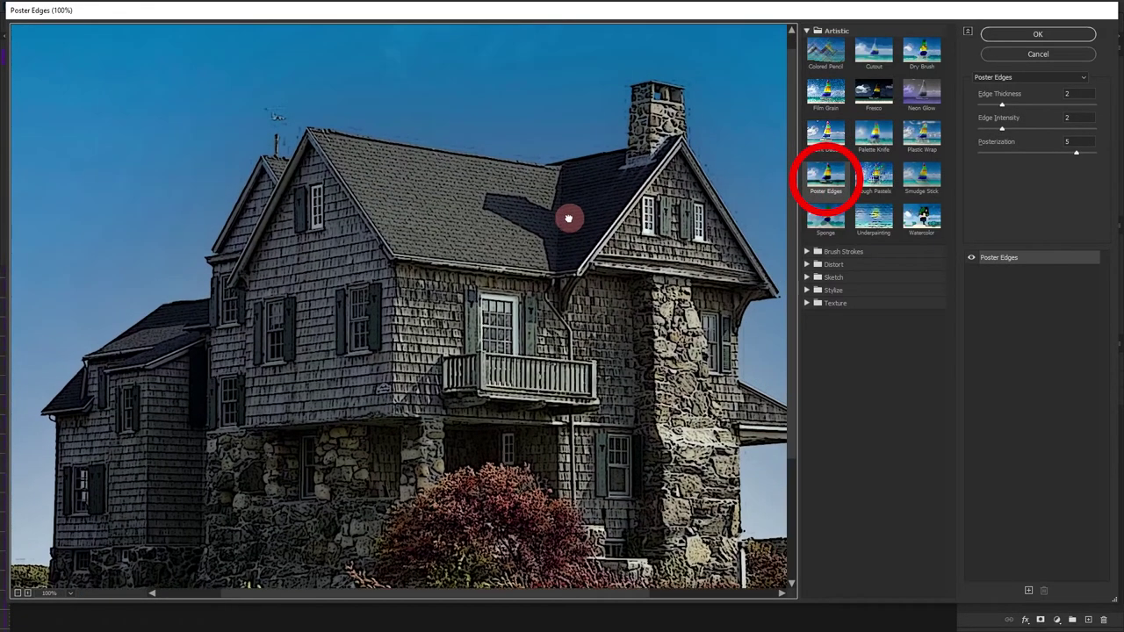
mouse_move(1000, 131)
left_mouse_down()
mouse_move(1027, 136)
mouse_move(1002, 133)
mouse_move(998, 108)
left_mouse_up()
left_click(1004, 106)
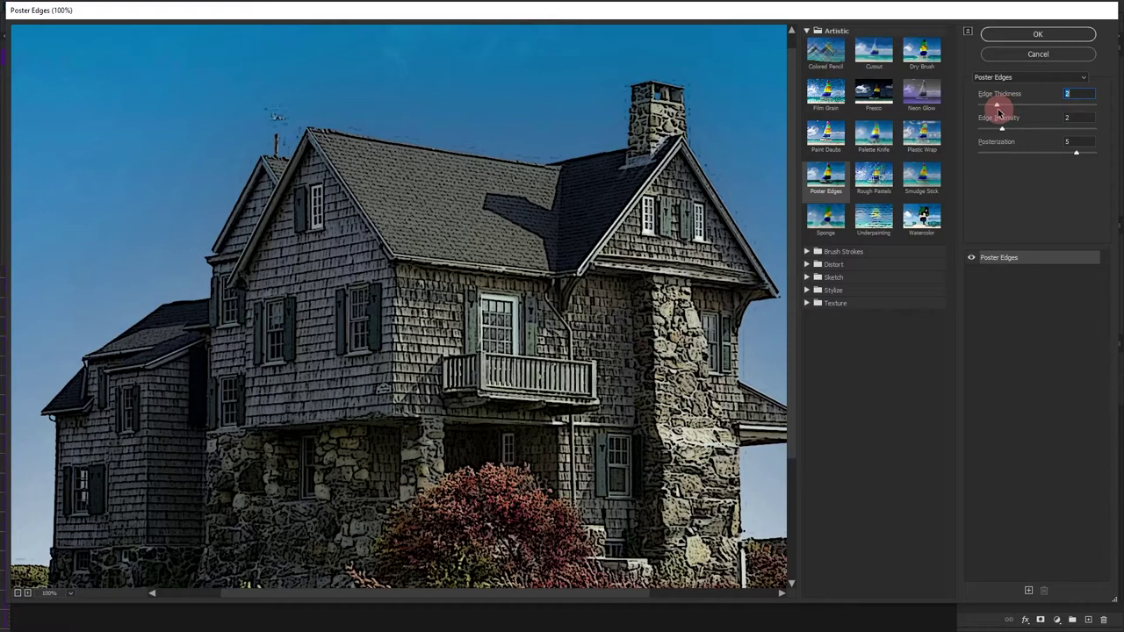
left_click(1061, 37)
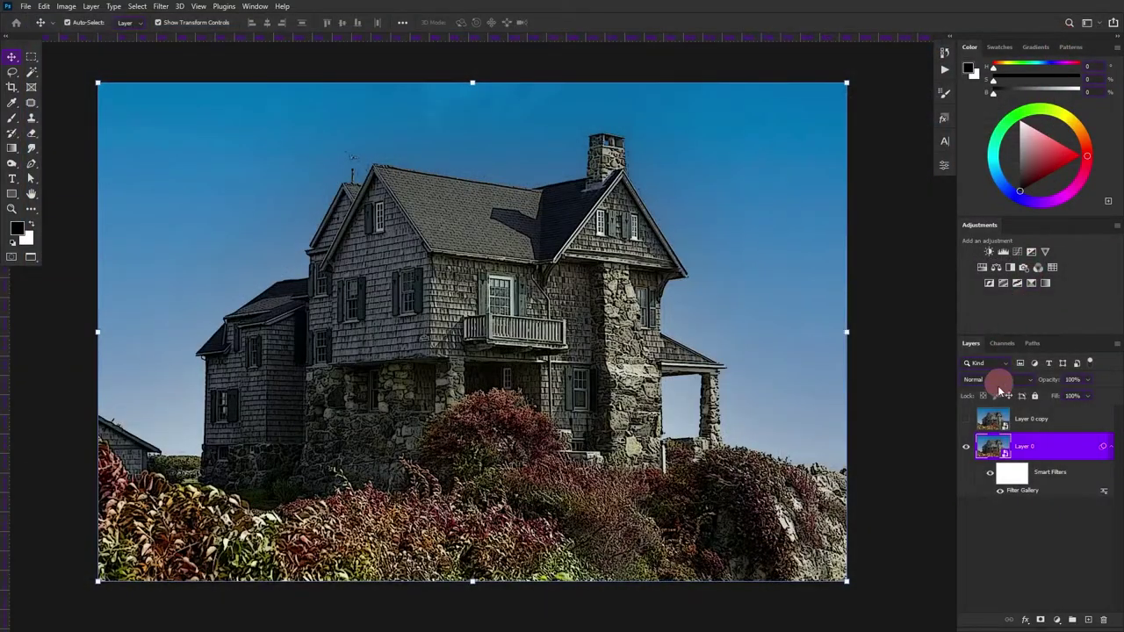
Step: Show Layer 0 copy and apply a Filter Gallery Photocopy sketch with detail 2, darkness 14
left_click(967, 419)
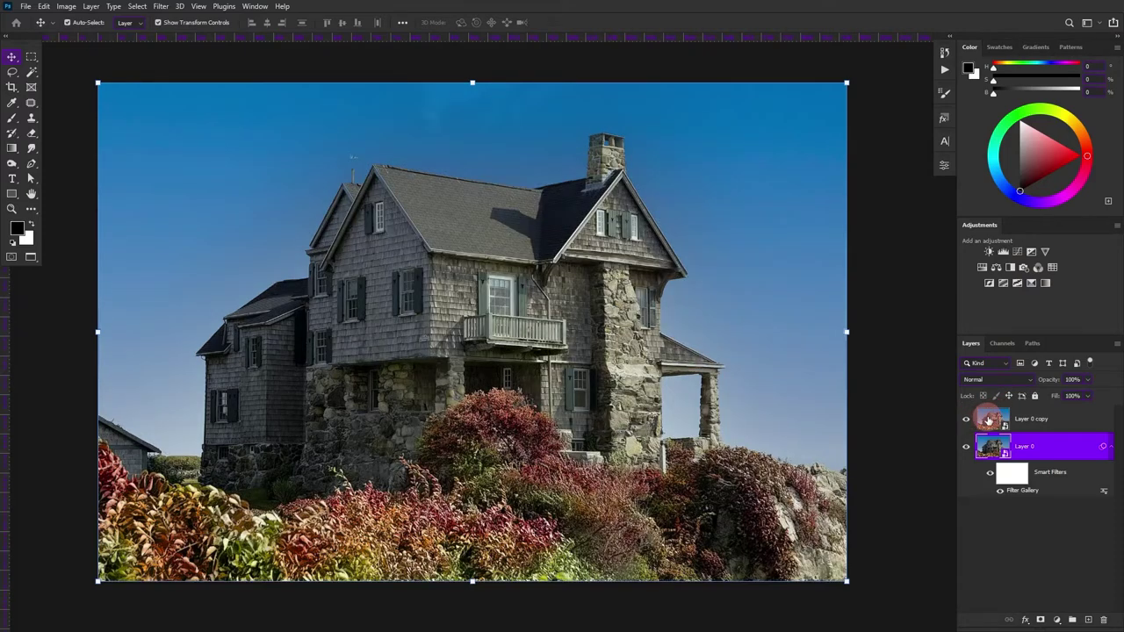
left_click(988, 419)
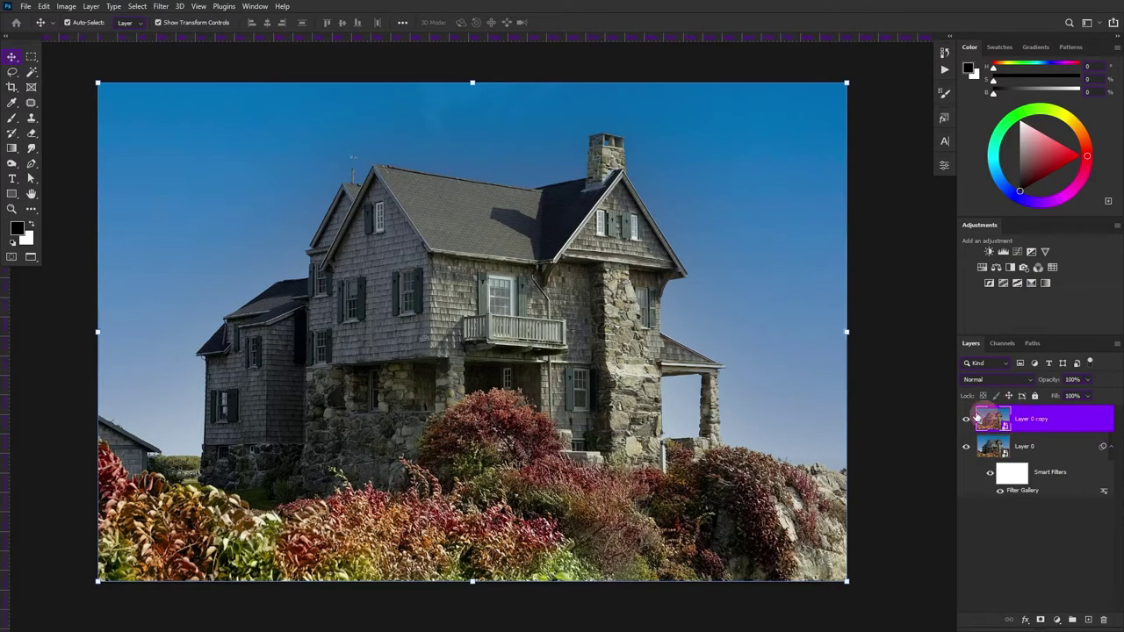
left_click(162, 7)
left_click(171, 70)
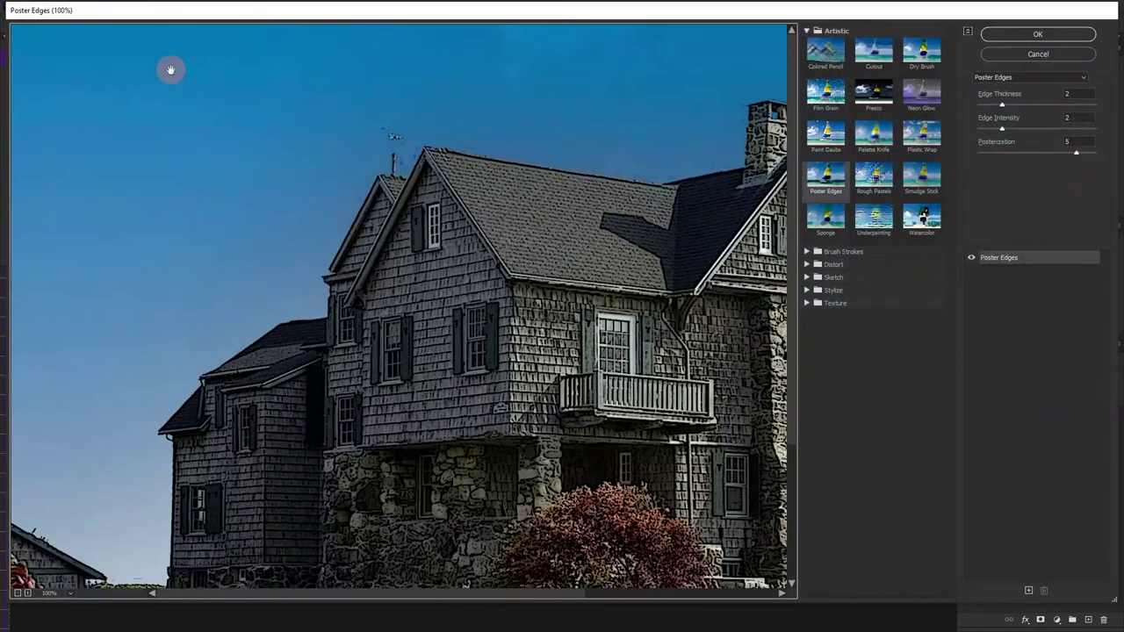
left_click_drag(422, 181, 443, 131)
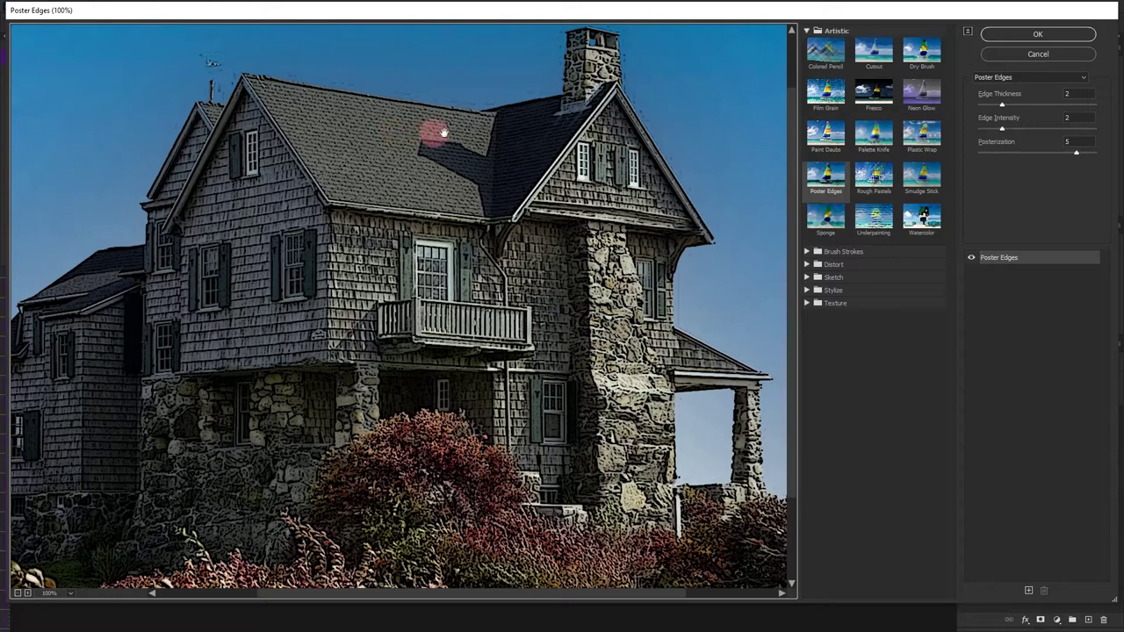
left_click(822, 54)
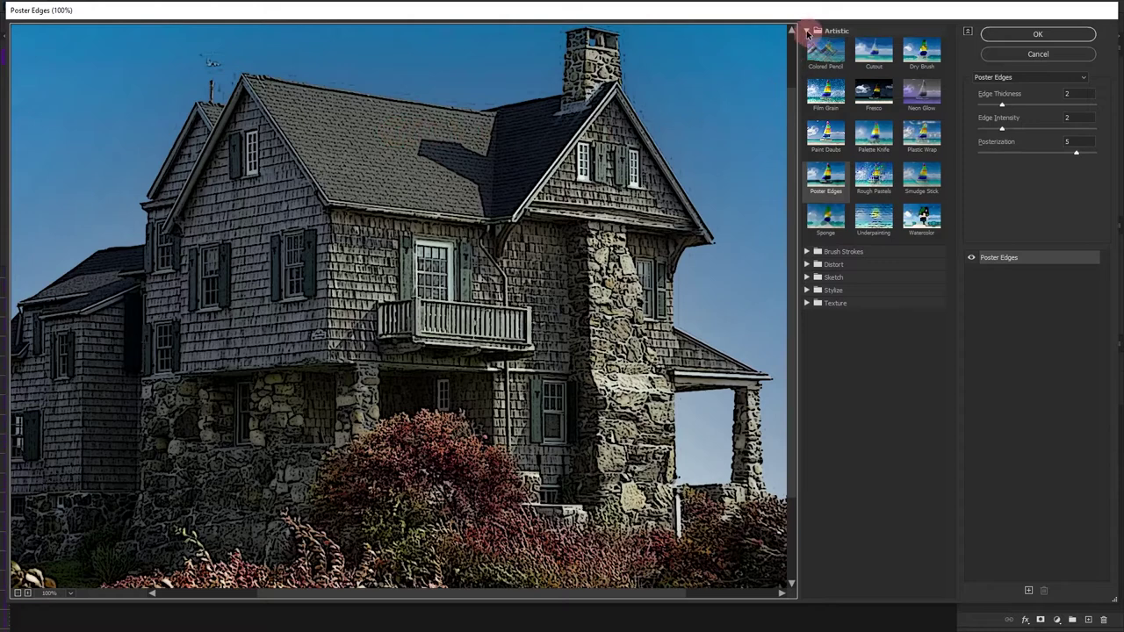
left_click(807, 32)
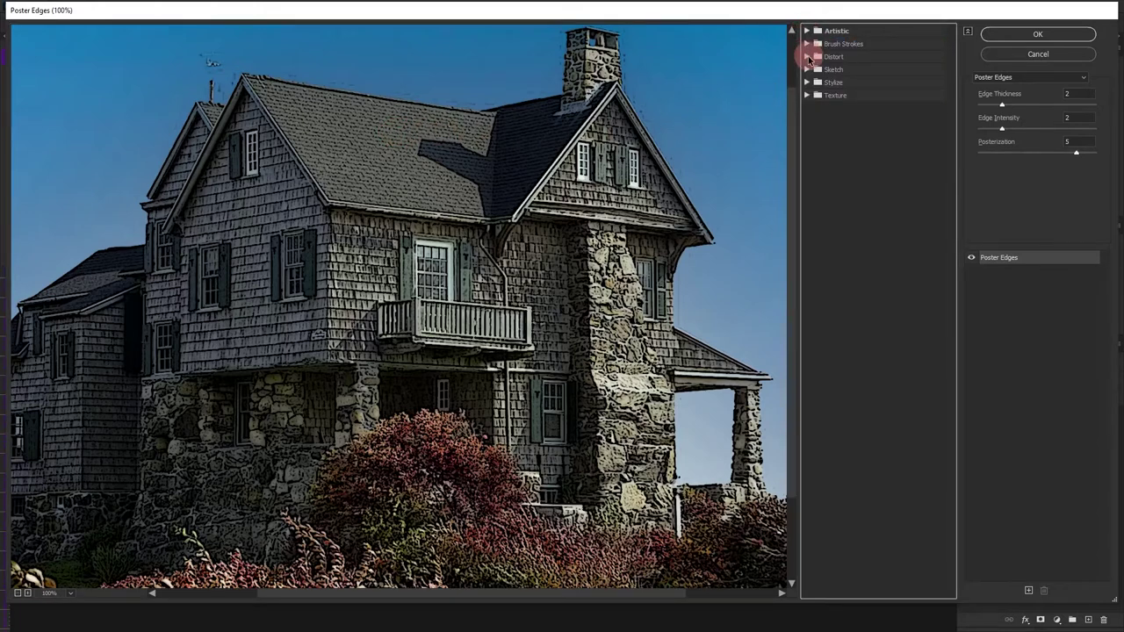
left_click(808, 69)
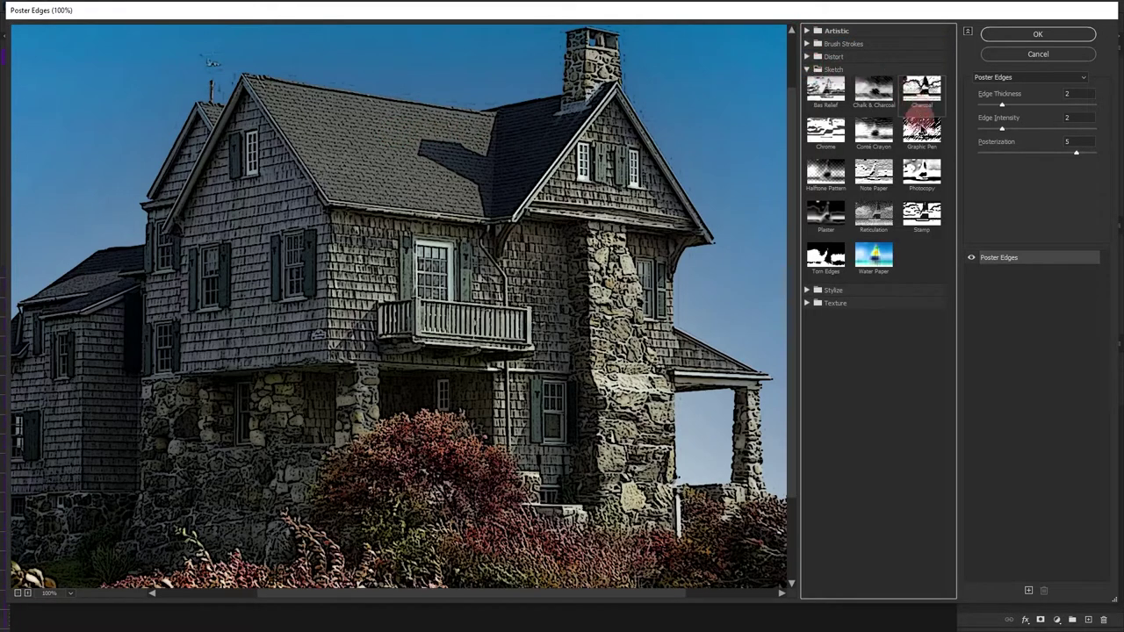
left_click(922, 174)
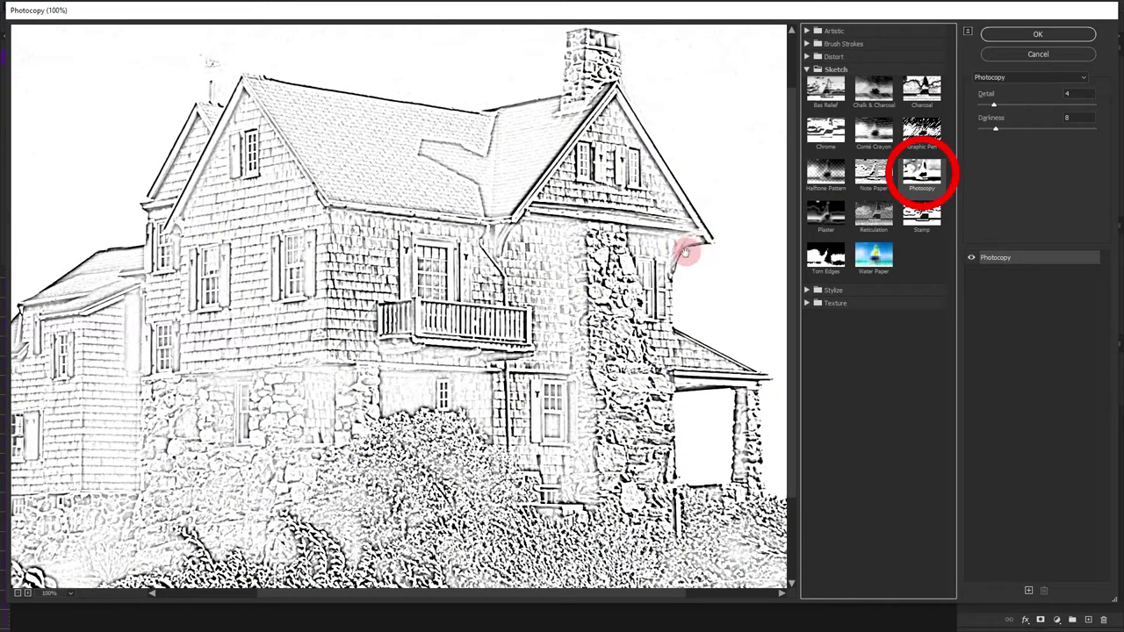
mouse_move(995, 105)
left_mouse_down()
mouse_move(1042, 109)
mouse_move(985, 112)
mouse_move(1016, 131)
left_mouse_up()
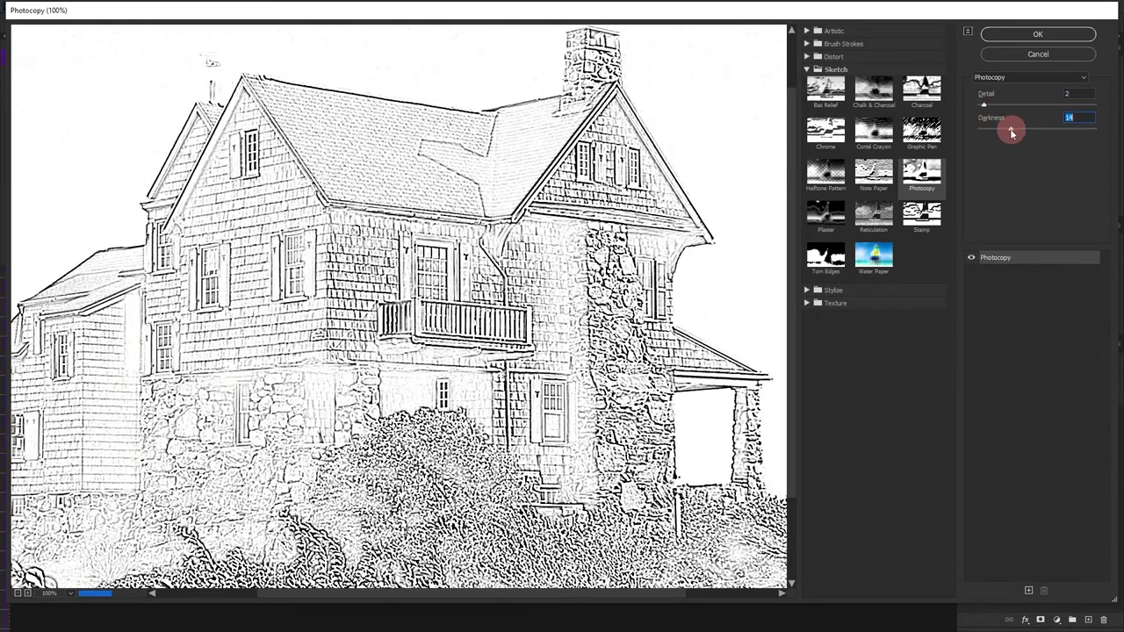
left_click(1035, 34)
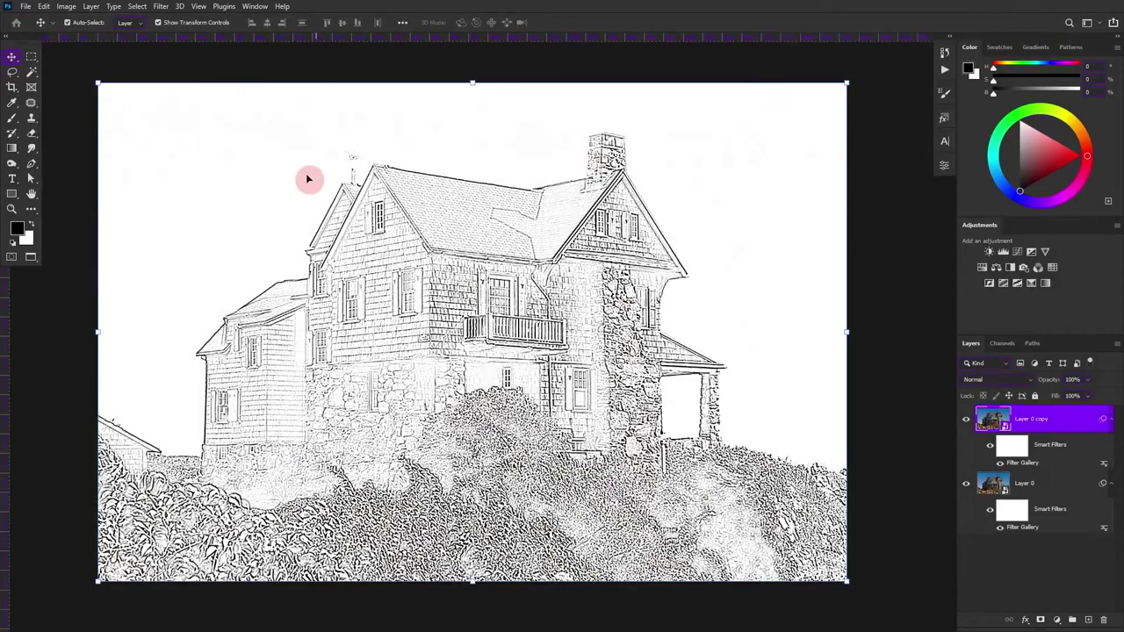
Step: Add a Stylize Diffuse filter in Anisotropic mode to Layer 0 copy
left_click(162, 7)
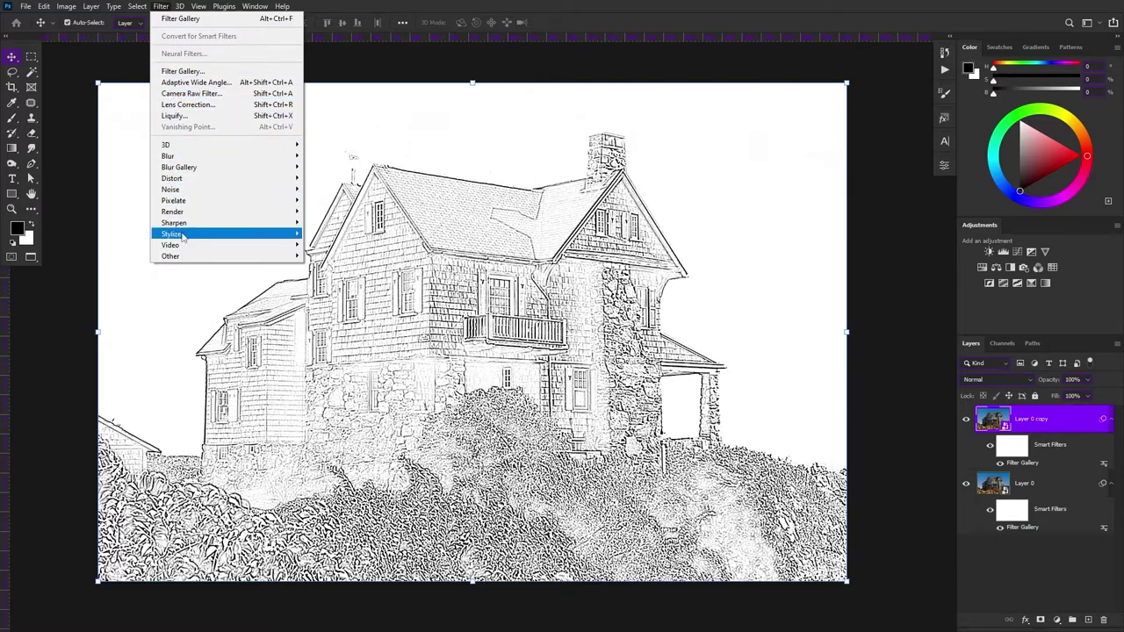
mouse_move(172, 234)
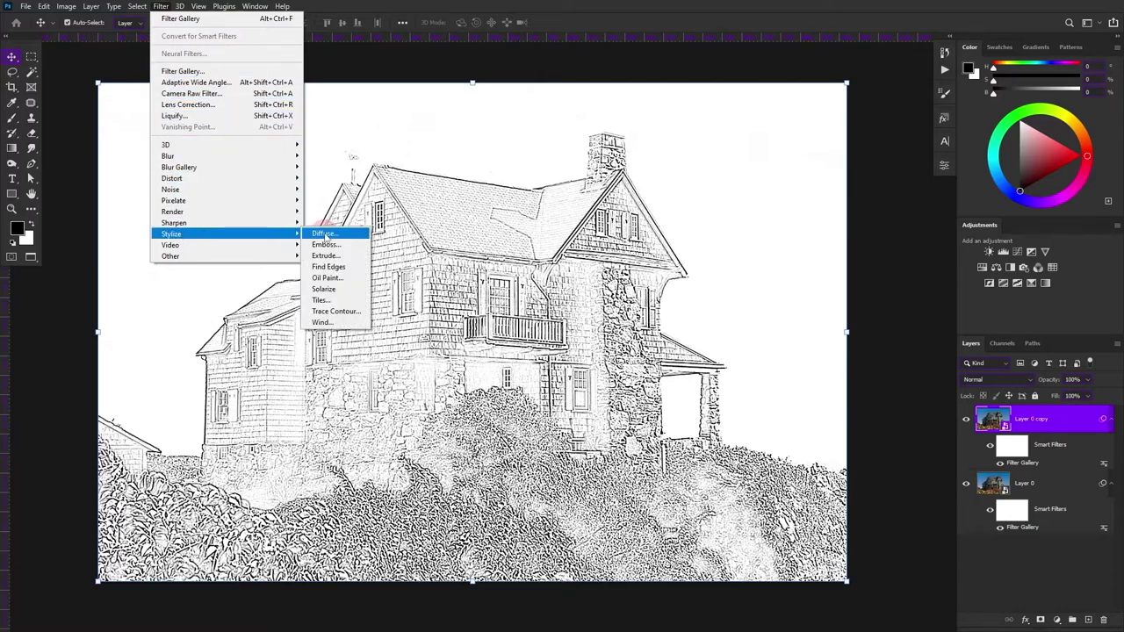
left_click(324, 234)
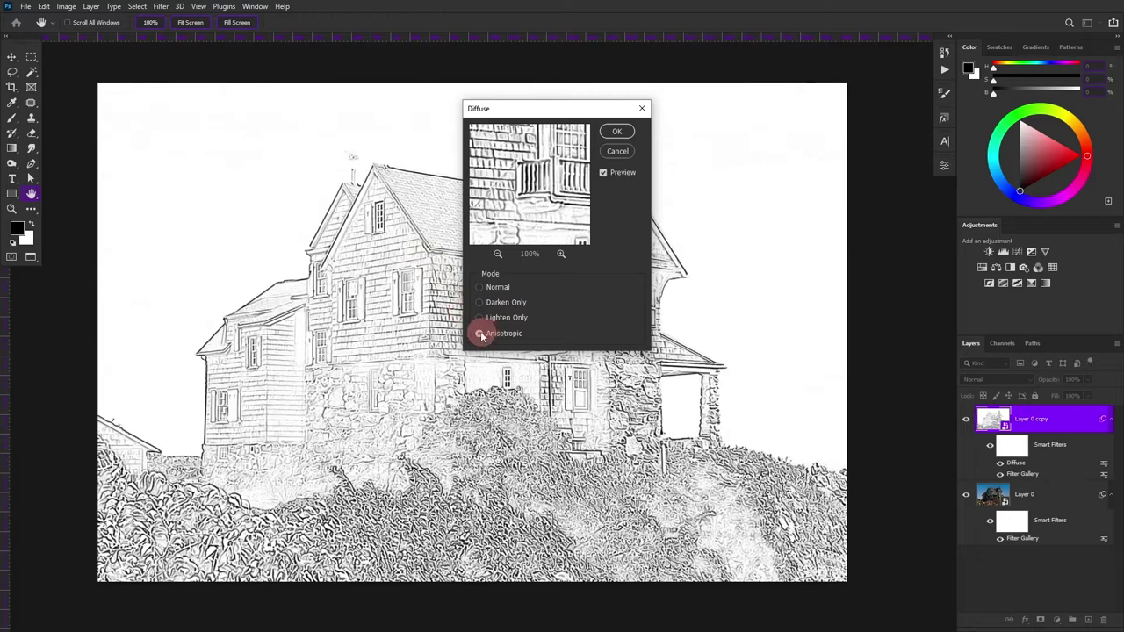
left_click(481, 335)
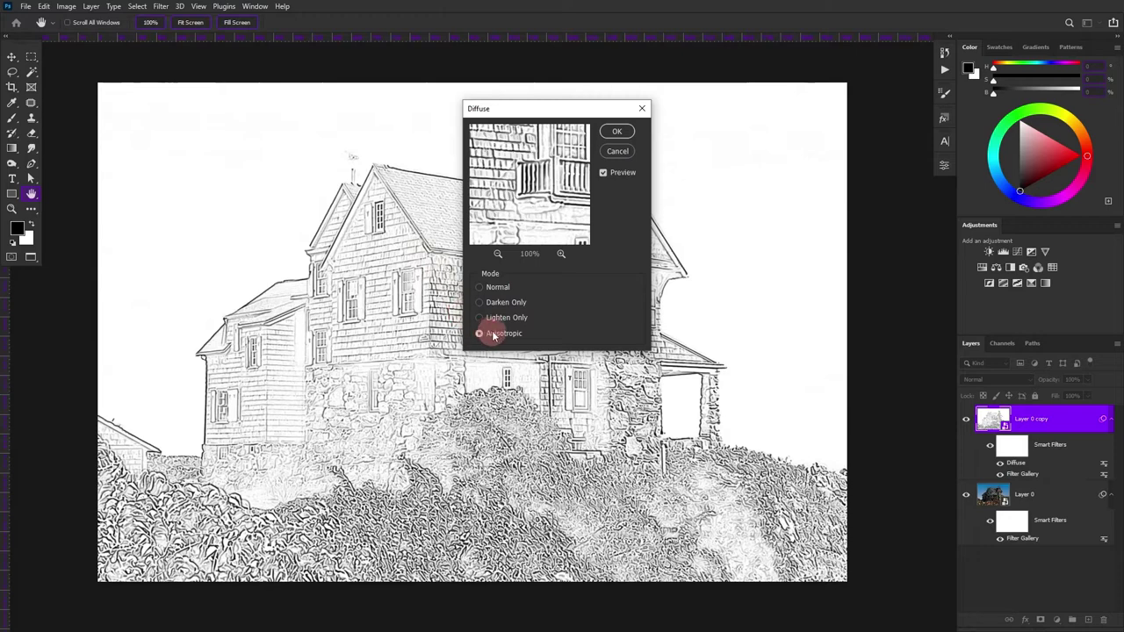
left_click(615, 131)
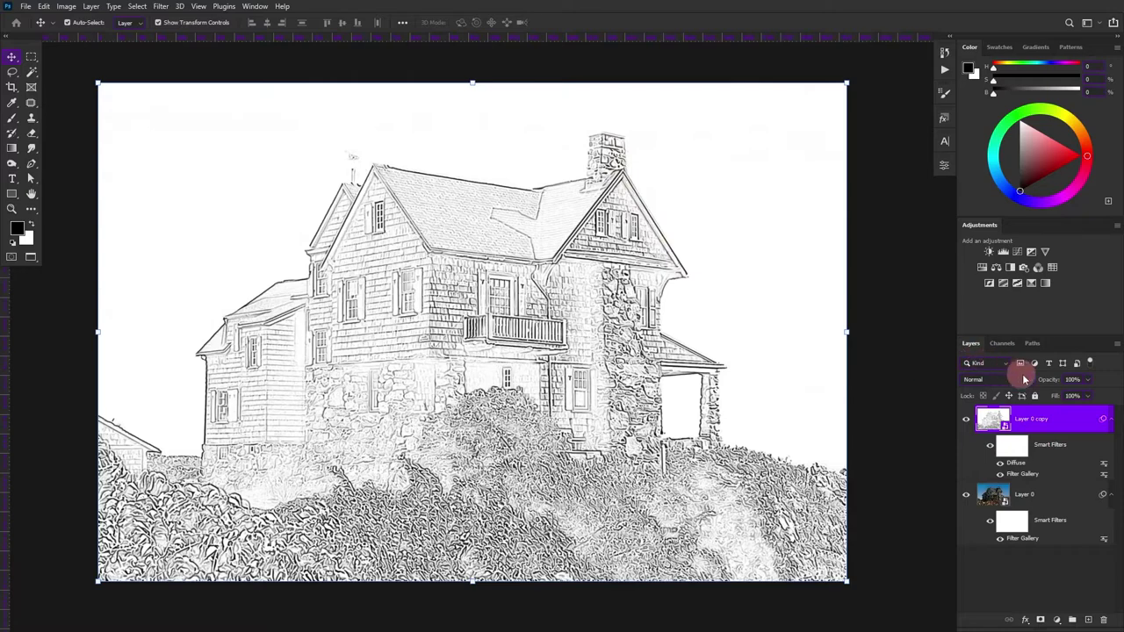
Step: Set Layer 0 copy to Multiply blending and add a Black & White adjustment layer
left_click(1011, 377)
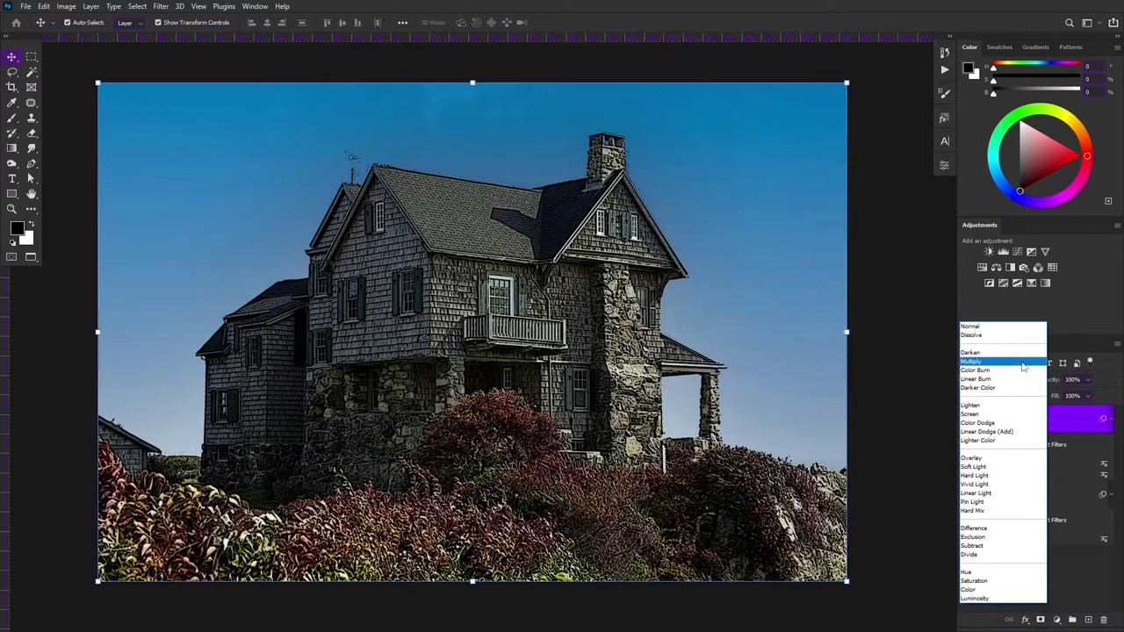
left_click(1024, 362)
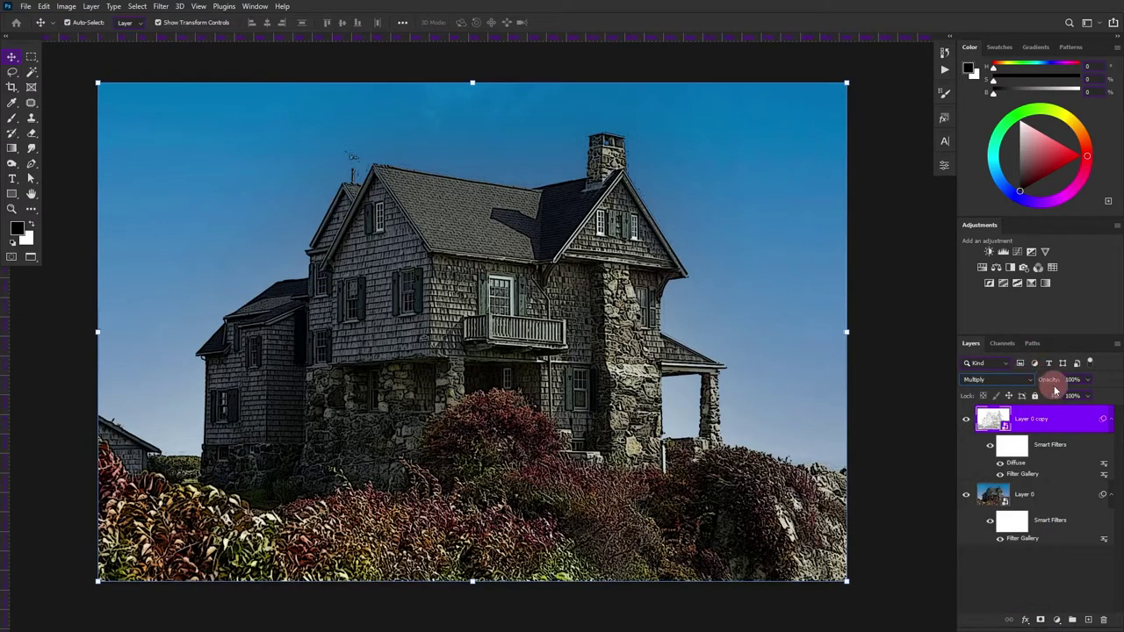
left_click(1012, 269)
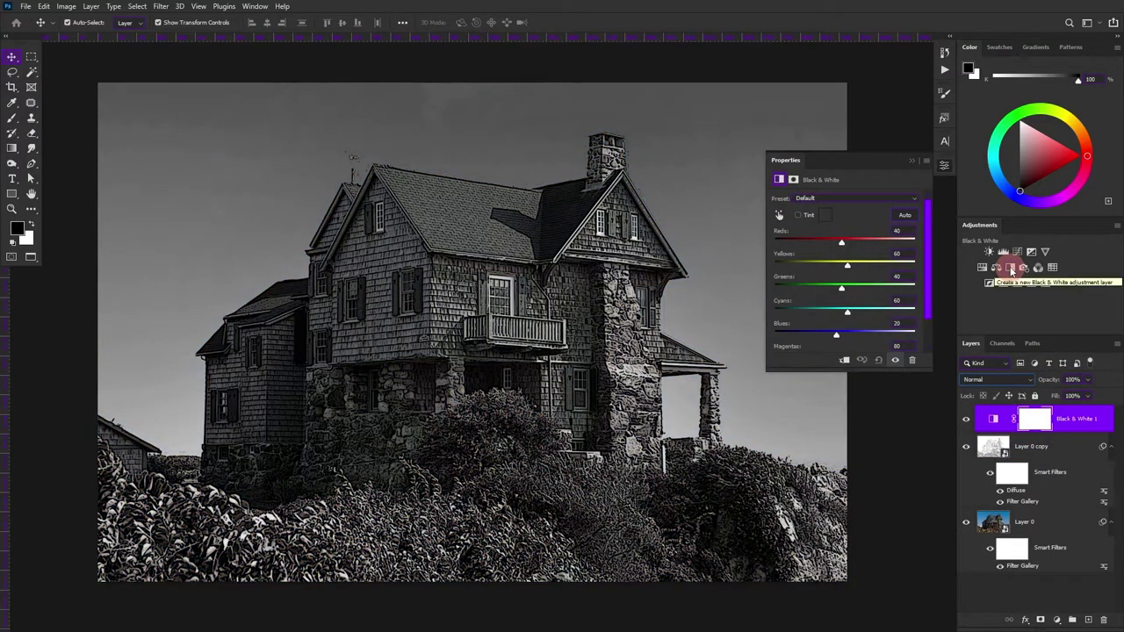
Step: Raise the Black & White sliders (Reds 131, Yellows 296, Blues 300, Cyans, Greens) to whiten the sky
left_click(840, 333)
left_click_drag(840, 335, 933, 334)
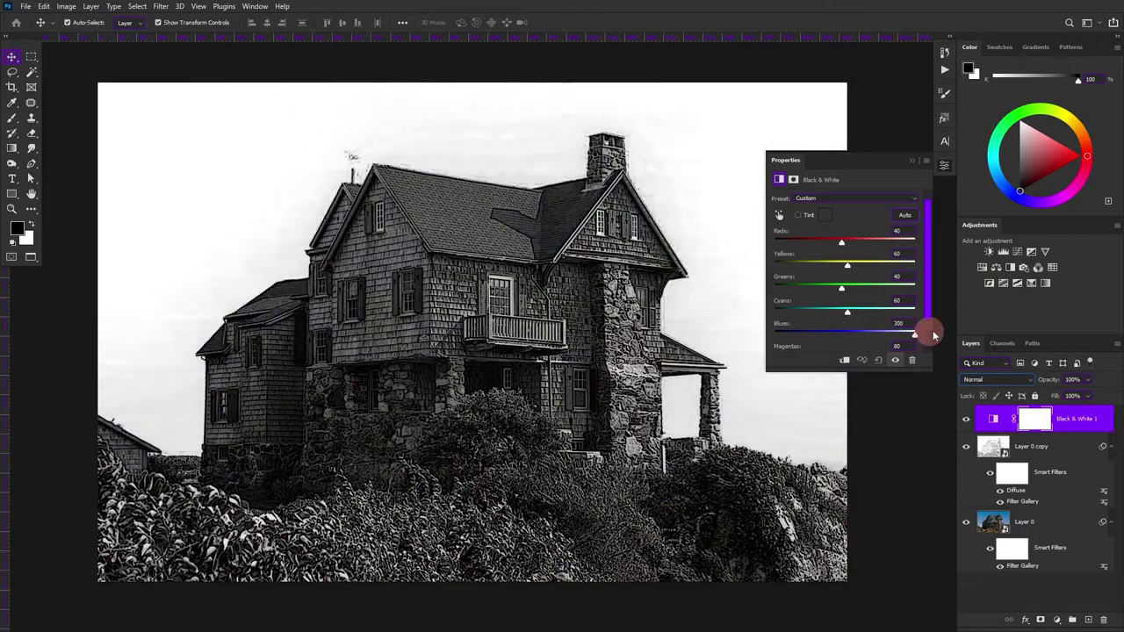
left_click_drag(848, 313, 956, 314)
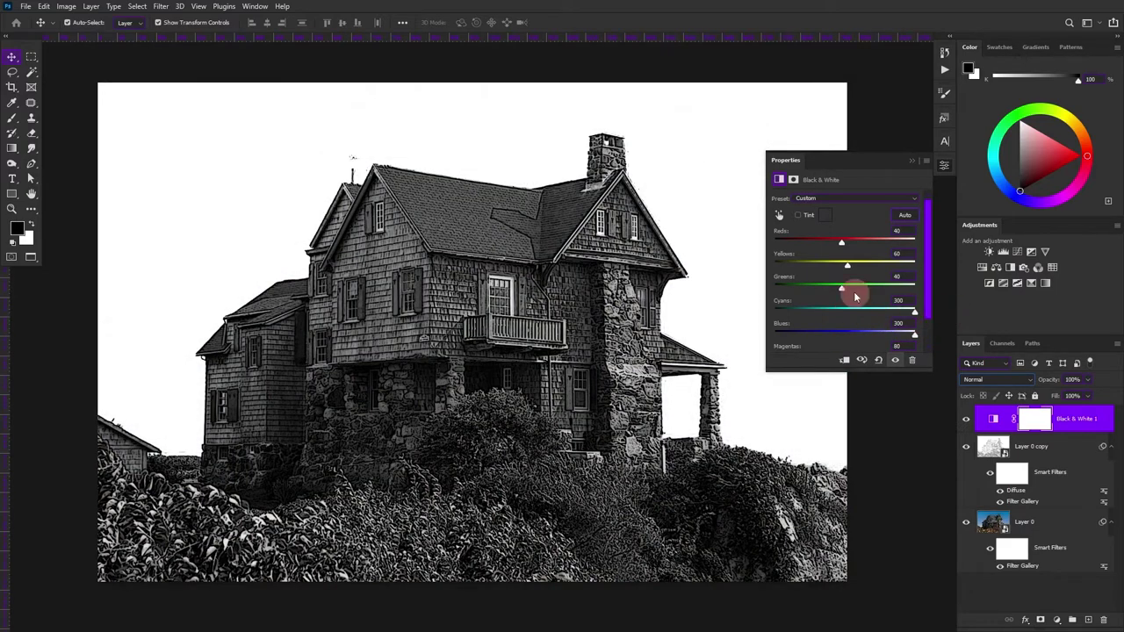
left_click_drag(848, 265, 920, 267)
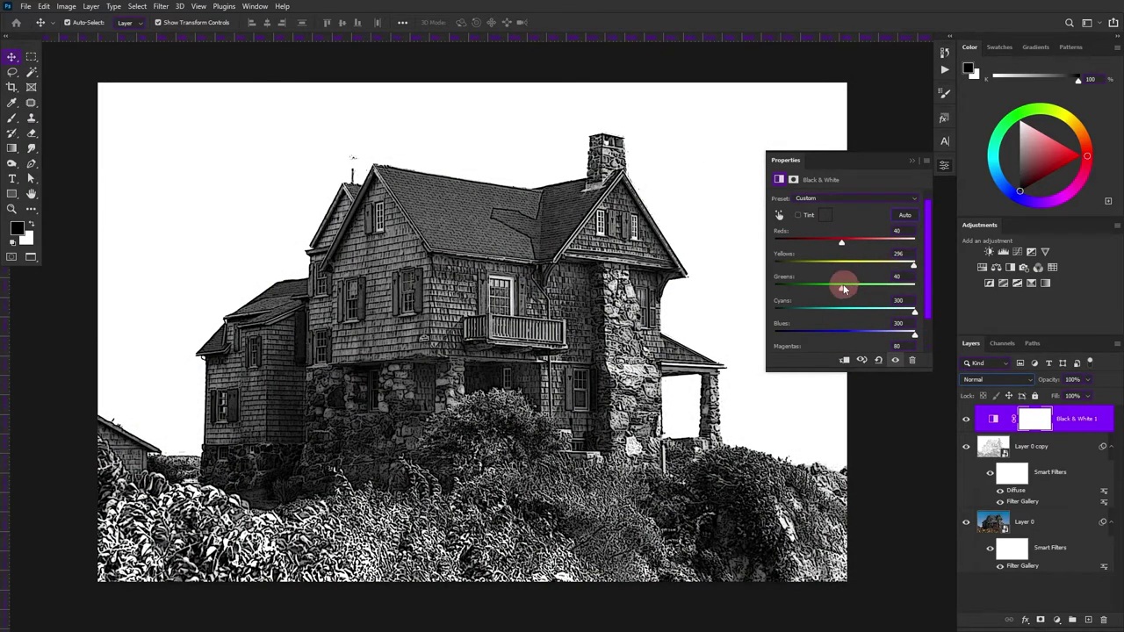
left_click_drag(841, 288, 897, 289)
mouse_move(841, 243)
left_mouse_down()
mouse_move(891, 239)
mouse_move(853, 243)
mouse_move(870, 249)
left_mouse_up()
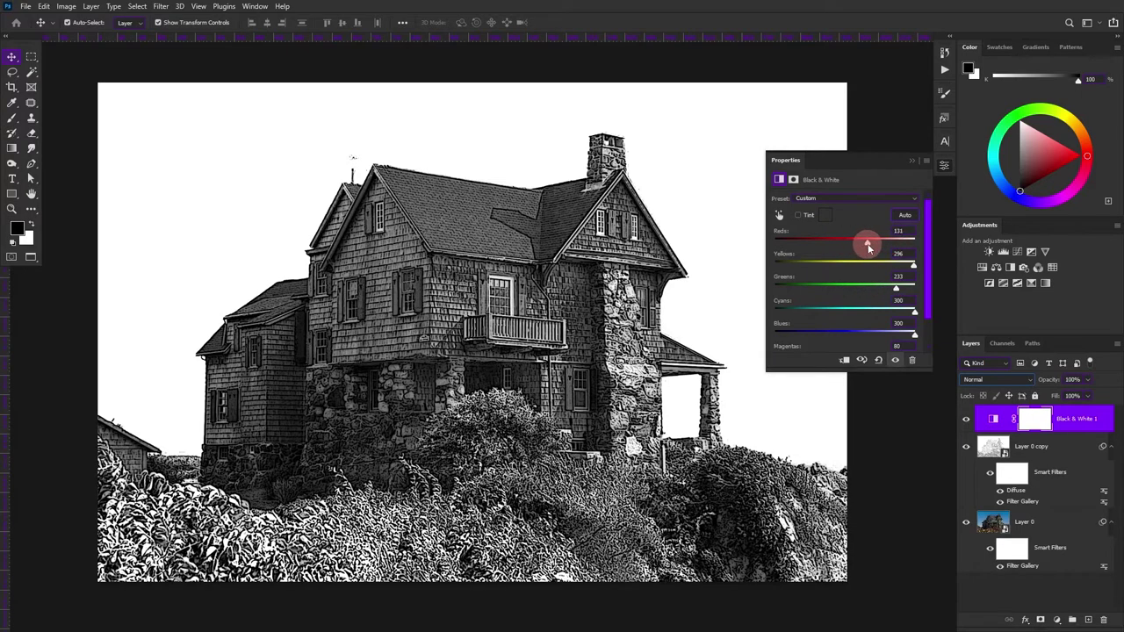
left_click(912, 165)
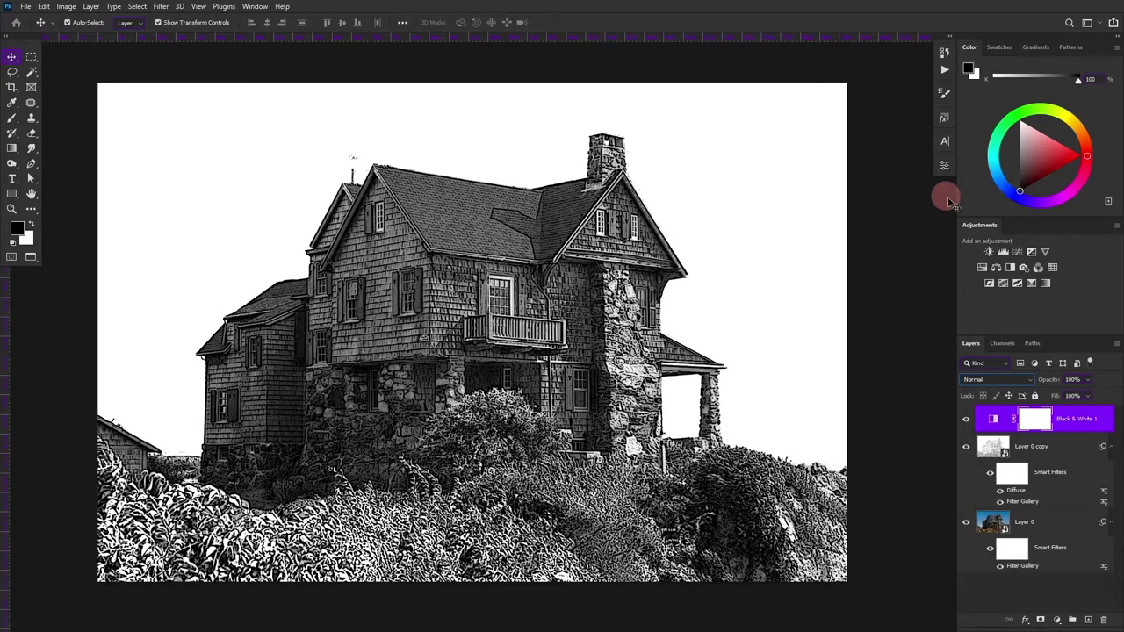
Step: Add a Curves adjustment with the white point pulled left to brighten highlights
left_click(1020, 252)
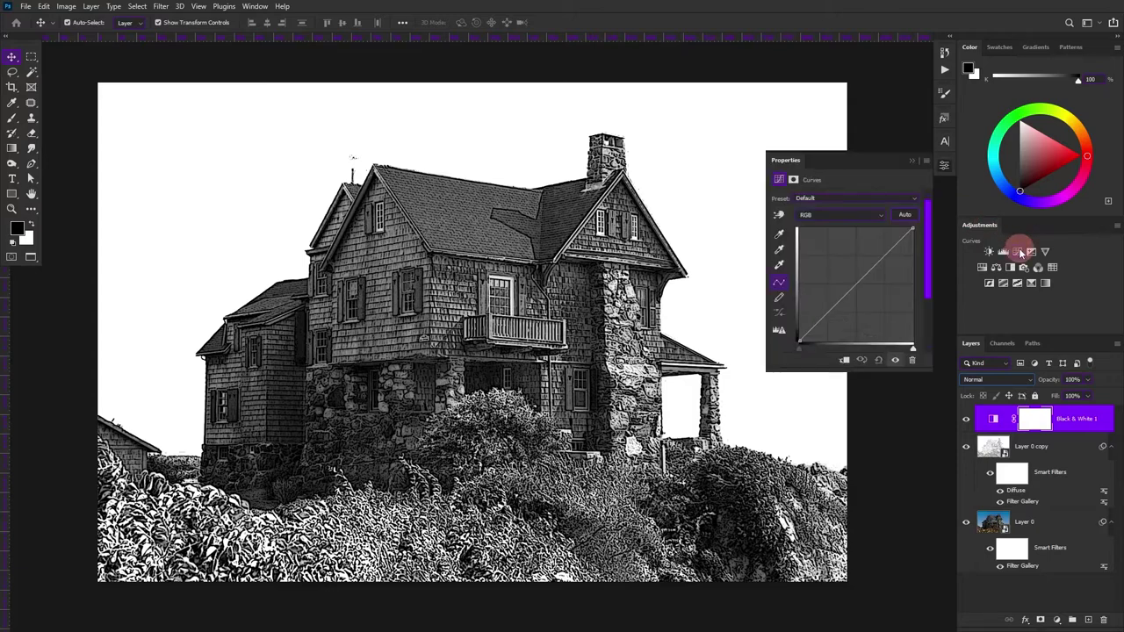
left_click_drag(912, 349, 886, 350)
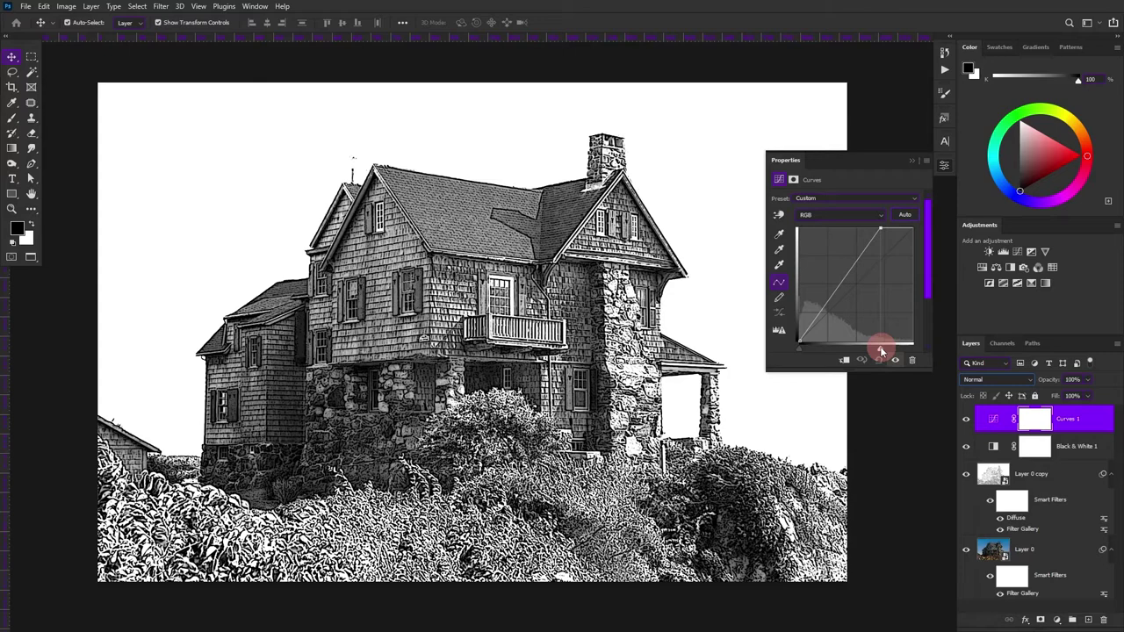
left_click(911, 163)
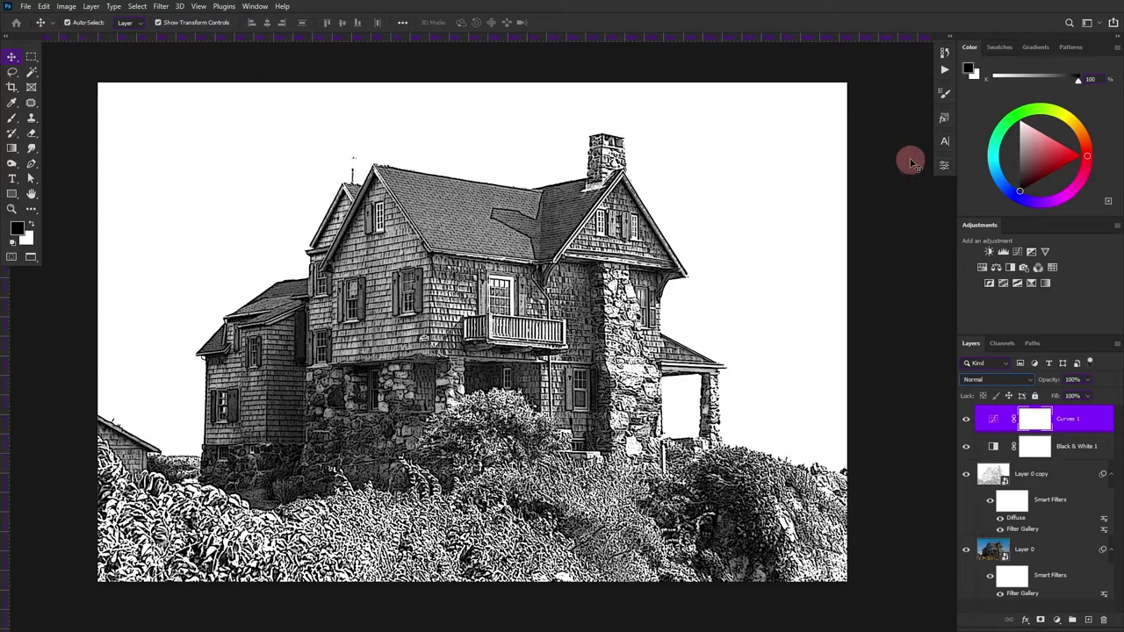
Step: Add an Exposure adjustment lowered to about -3.6 for a dim night grey
left_click(1032, 253)
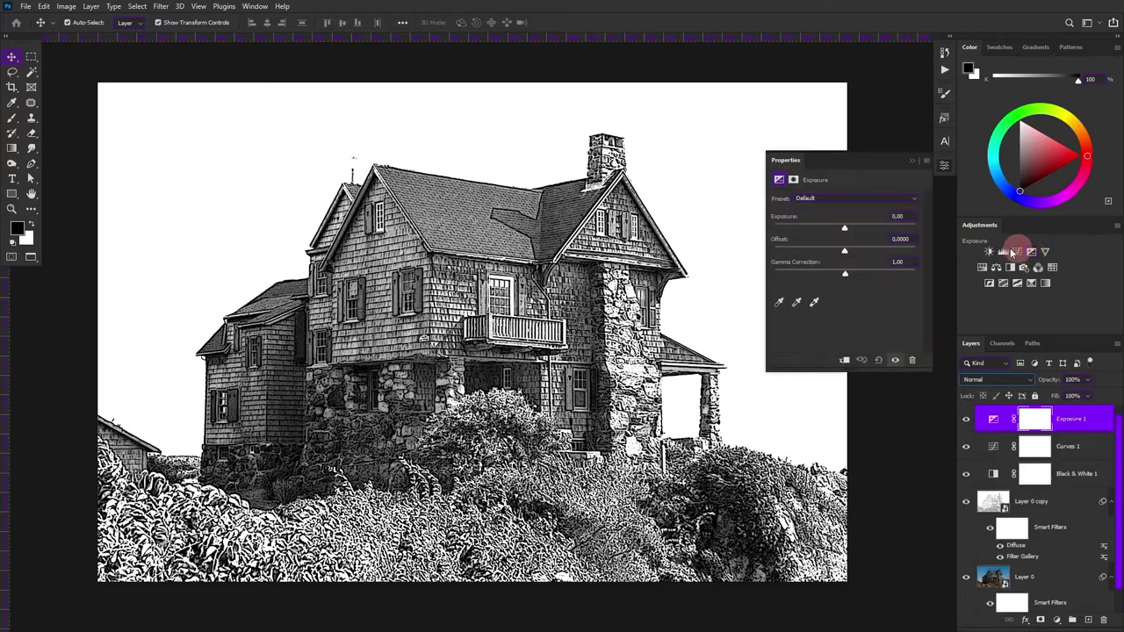
mouse_move(846, 233)
left_mouse_down()
mouse_move(800, 238)
mouse_move(809, 234)
left_mouse_up()
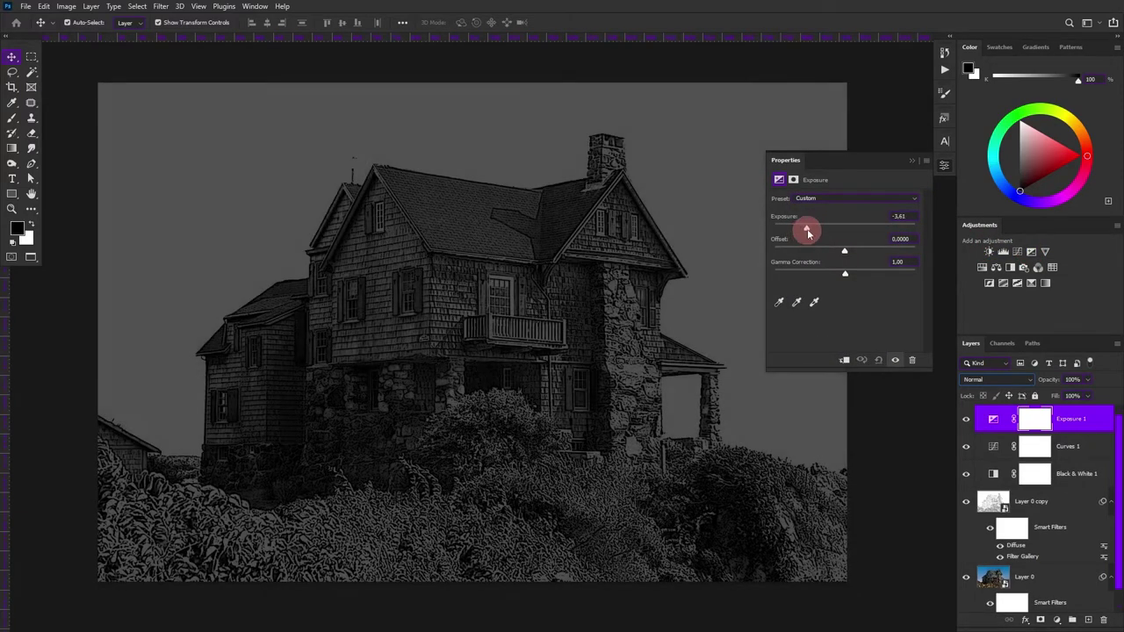
left_click(911, 160)
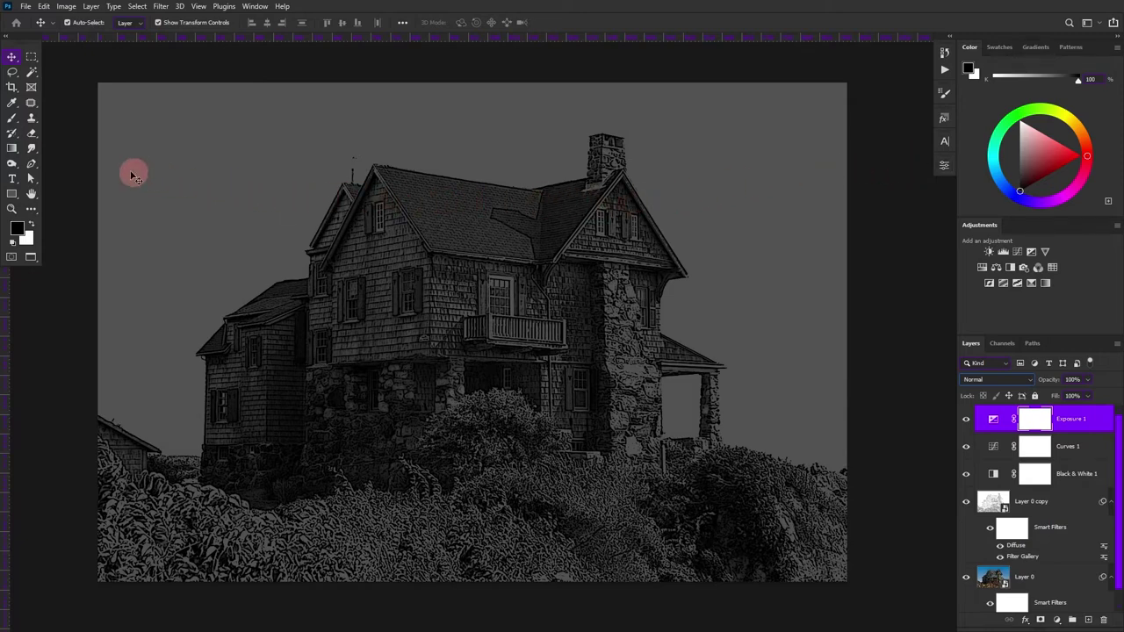
Step: Set up a soft Brush with adjusted size and full flow for mask painting
left_click(14, 121)
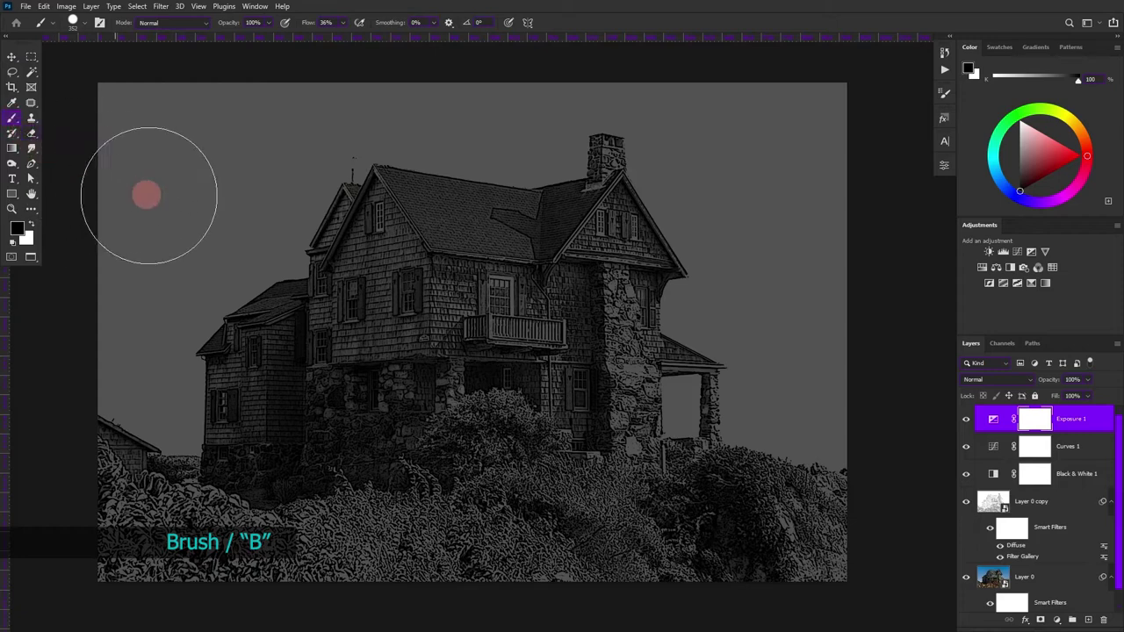
mouse_move(381, 256)
left_mouse_down()
mouse_move(496, 289)
mouse_move(451, 296)
left_mouse_up()
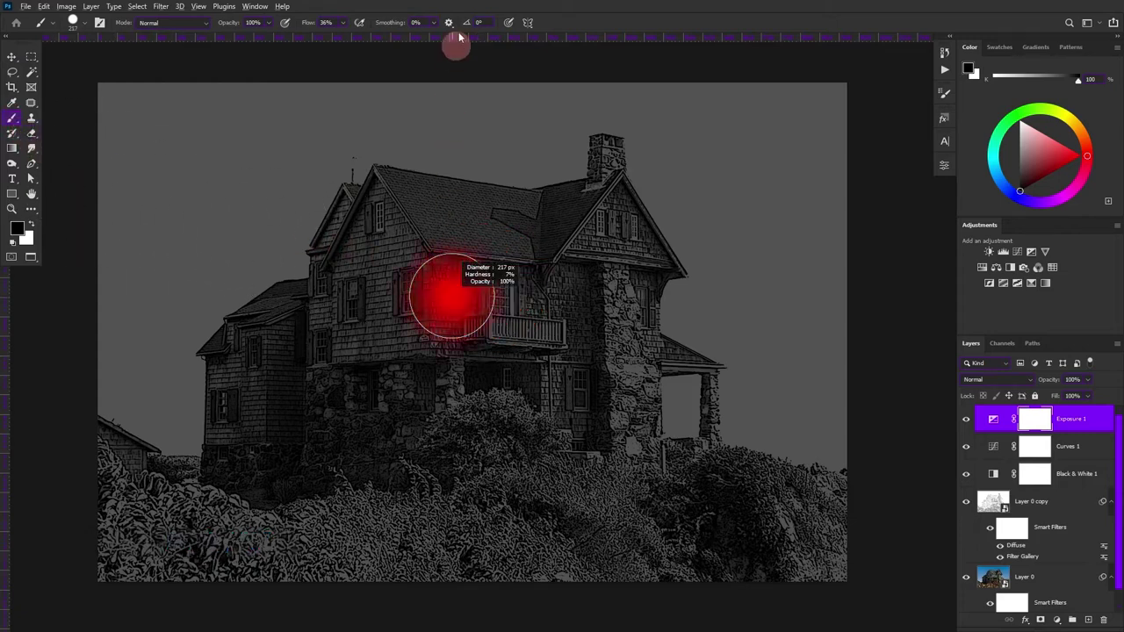
scroll(495, 269, "up", 1)
scroll(494, 268, "up", 1)
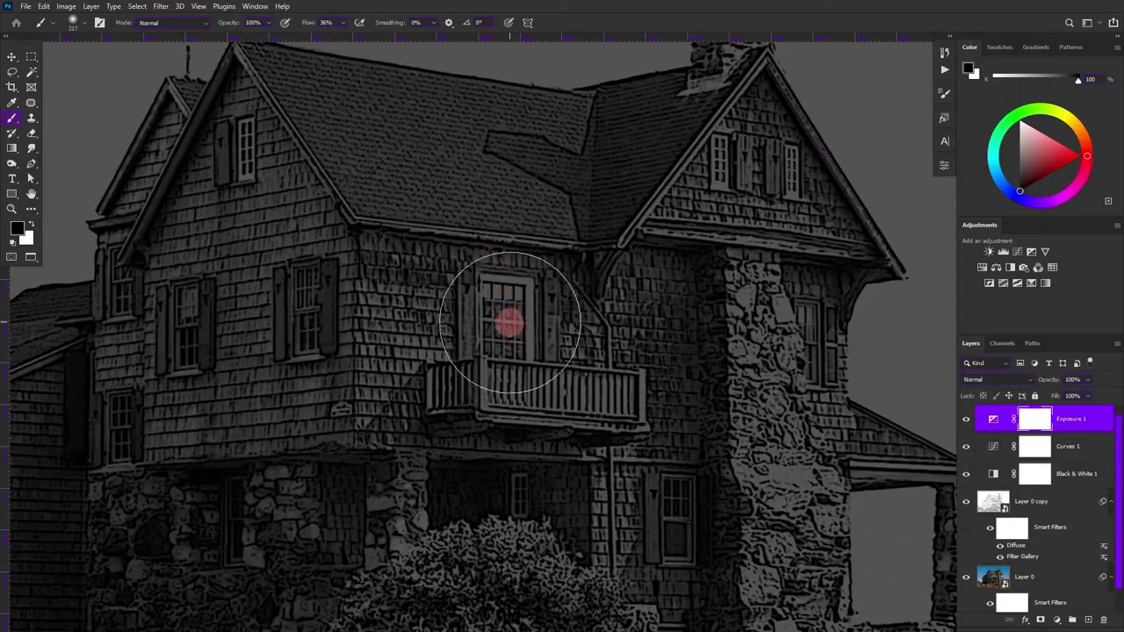
left_click_drag(309, 22, 397, 27)
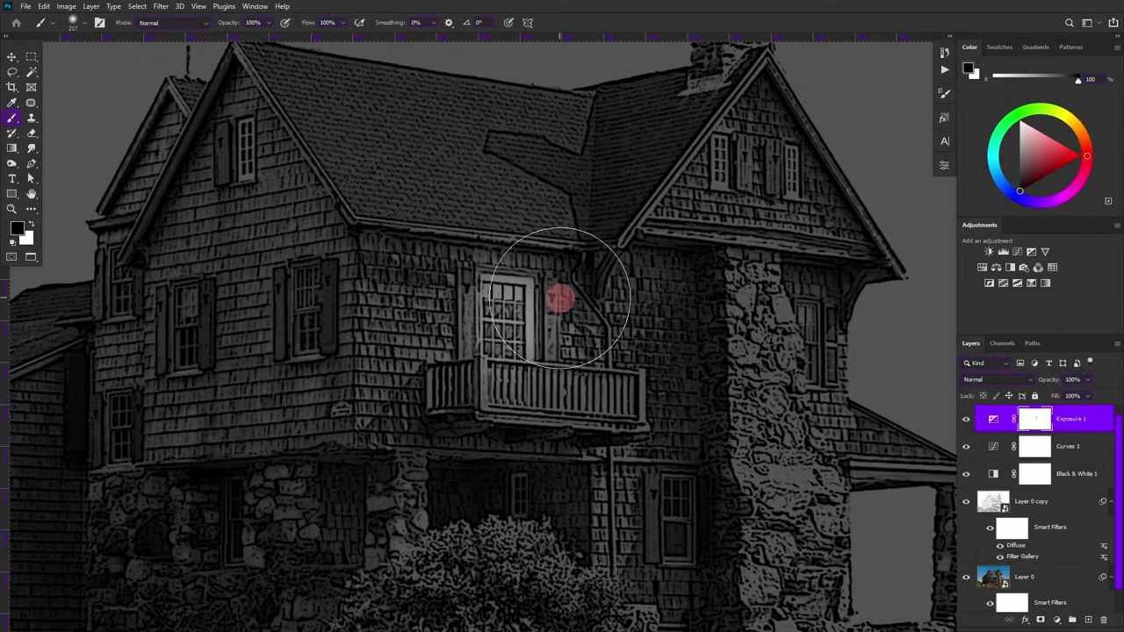
right_click(559, 297)
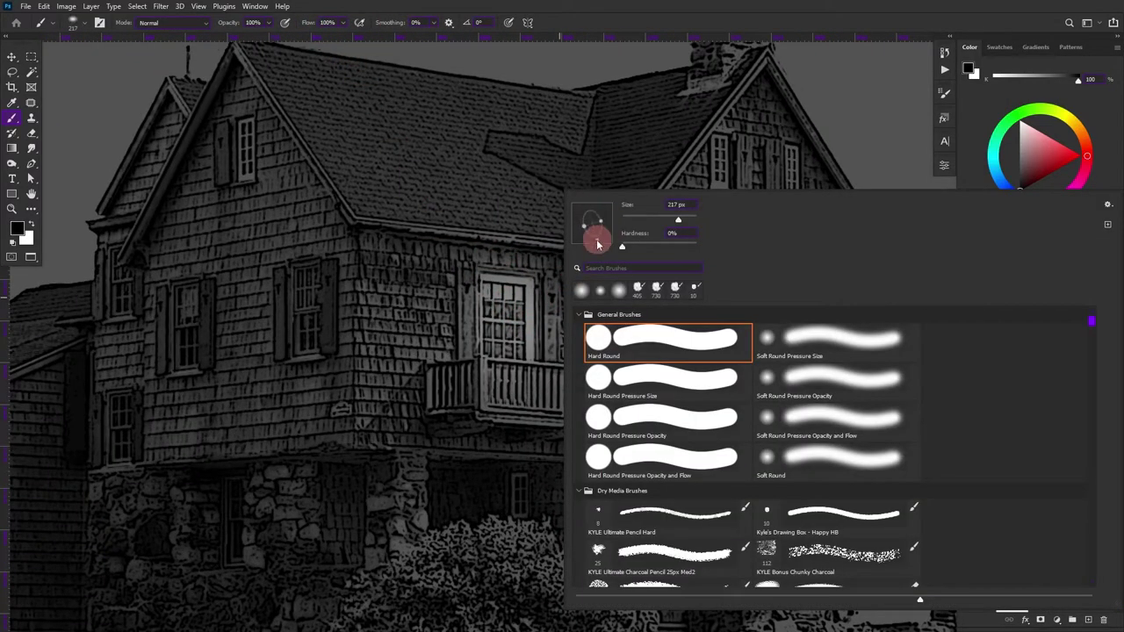
Step: Paint glow onto the balcony, door, upper tower and two left-wing windows
left_click_drag(515, 264, 510, 334)
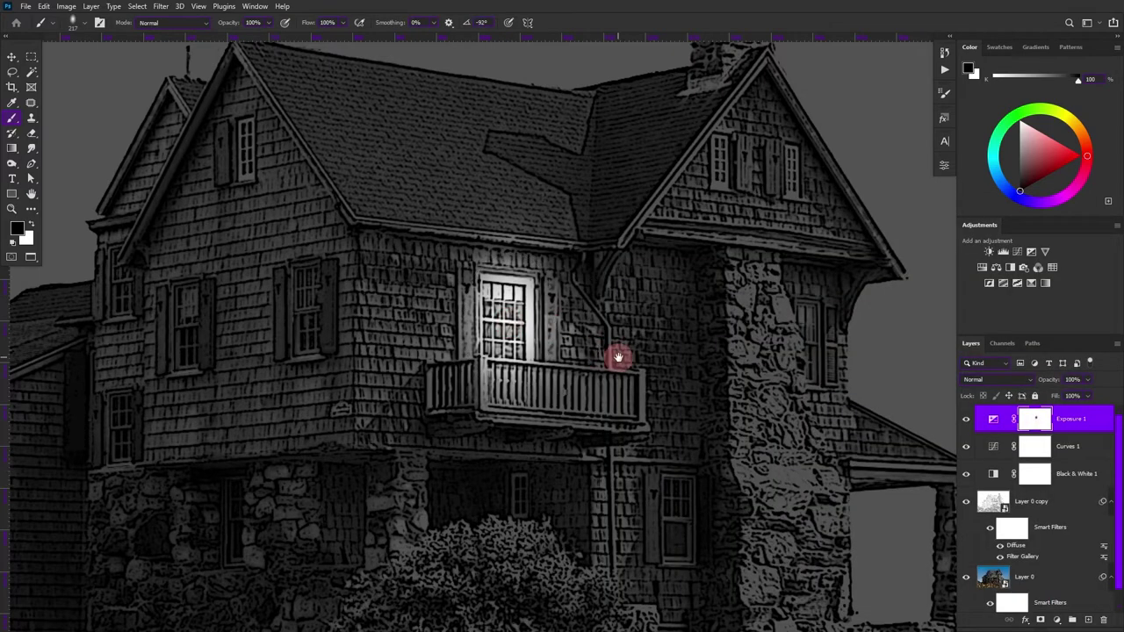
scroll(620, 356, "down", 3)
left_click_drag(615, 347, 620, 412)
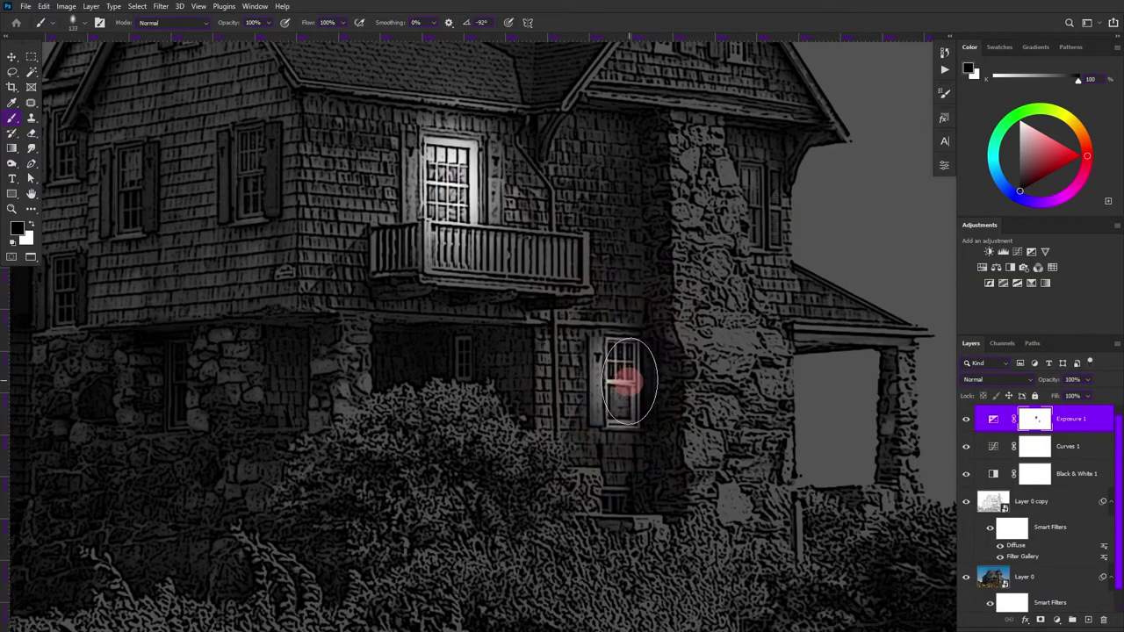
scroll(750, 311, "left", 5)
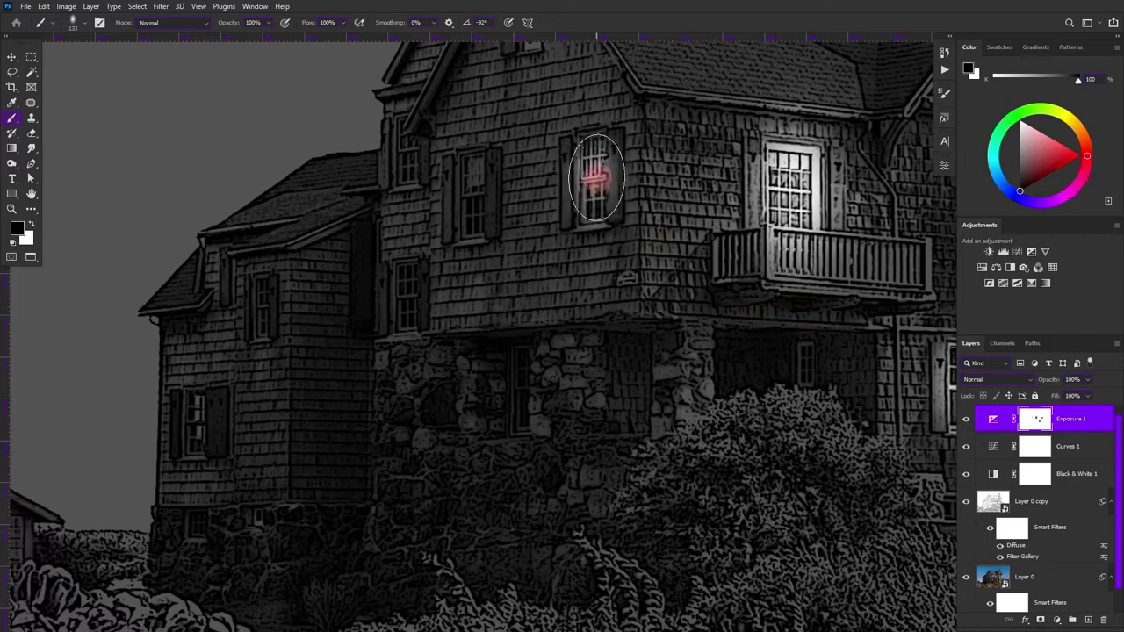
scroll(586, 181, "up", 3)
left_click_drag(560, 123, 552, 171)
scroll(554, 149, "down", 2)
scroll(554, 149, "left", 3)
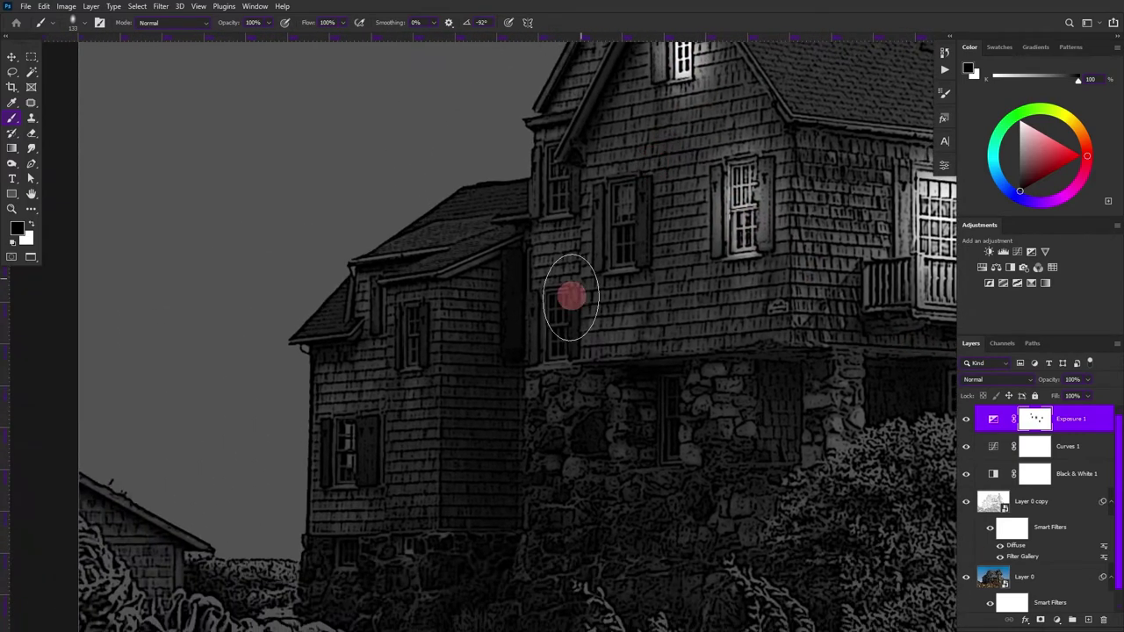
left_click_drag(555, 290, 552, 324)
left_click_drag(342, 434, 344, 461)
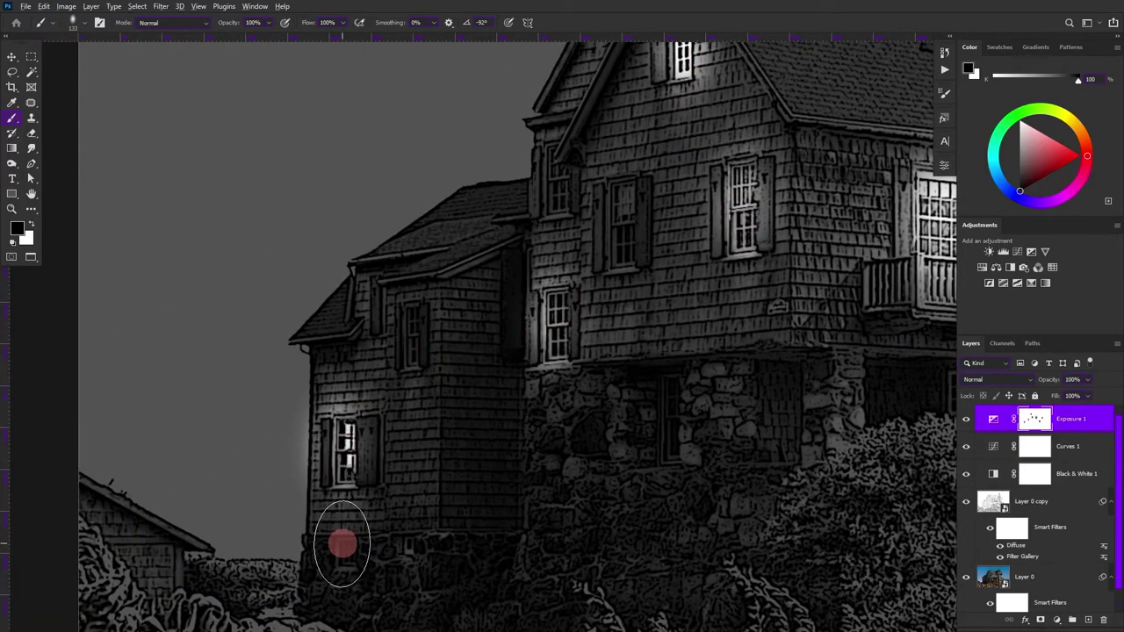
Step: Paint glow onto the gable window and the lower window beside the tower
scroll(439, 492, "down", 1)
scroll(439, 475, "right", 2)
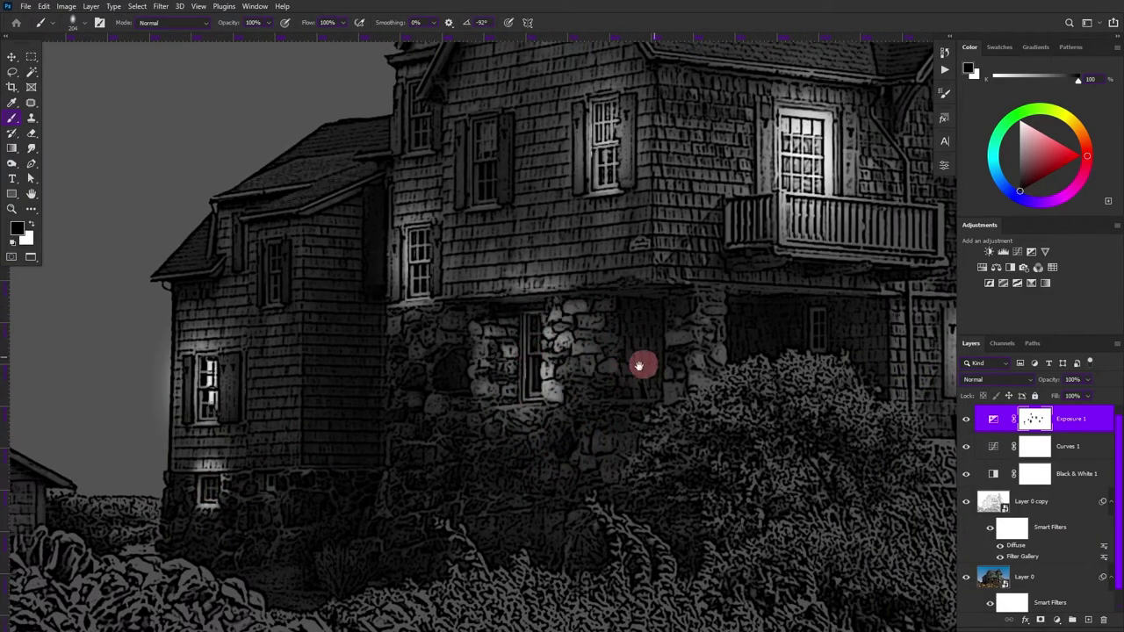
scroll(455, 421, "down", 1)
scroll(743, 201, "up", 1)
scroll(745, 272, "up", 1)
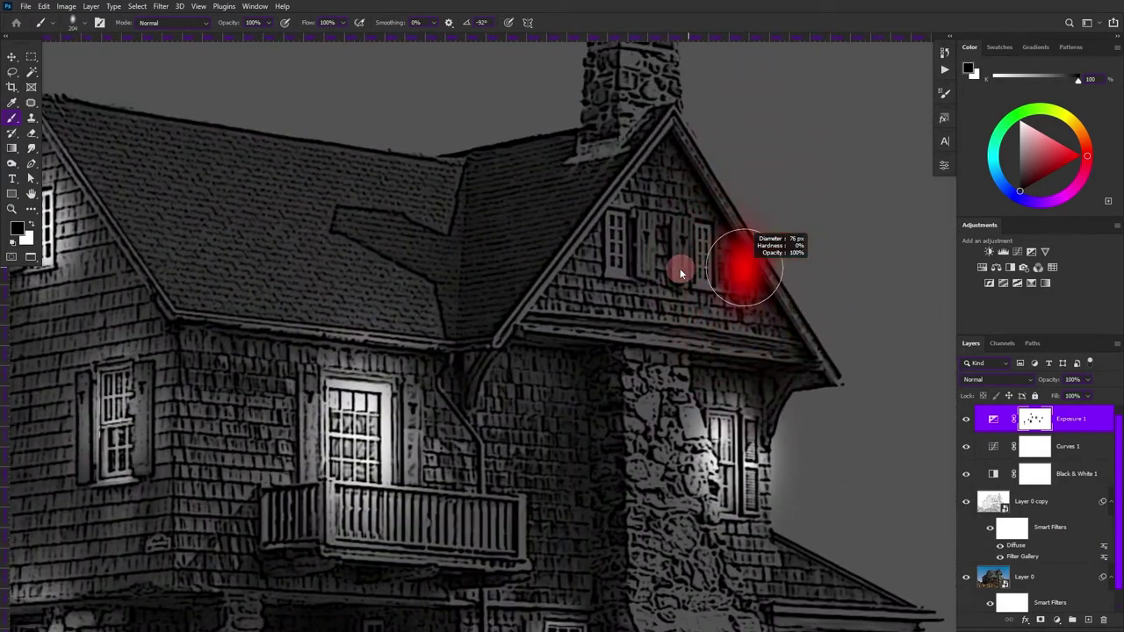
left_click_drag(622, 244, 626, 230)
scroll(707, 286, "down", 1)
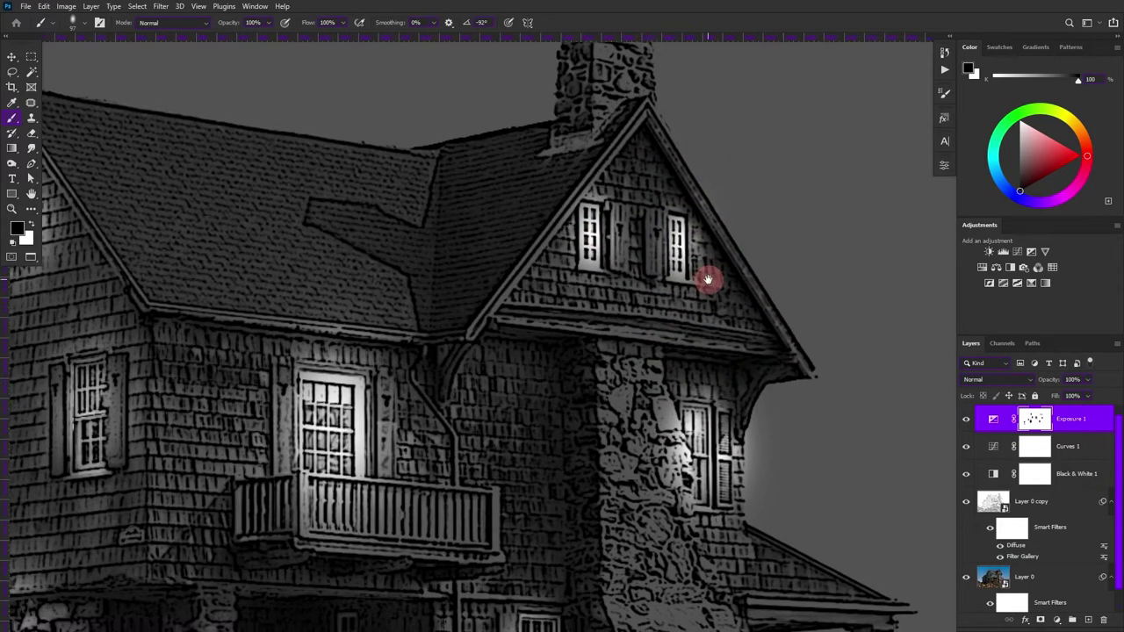
scroll(703, 290, "down", 1)
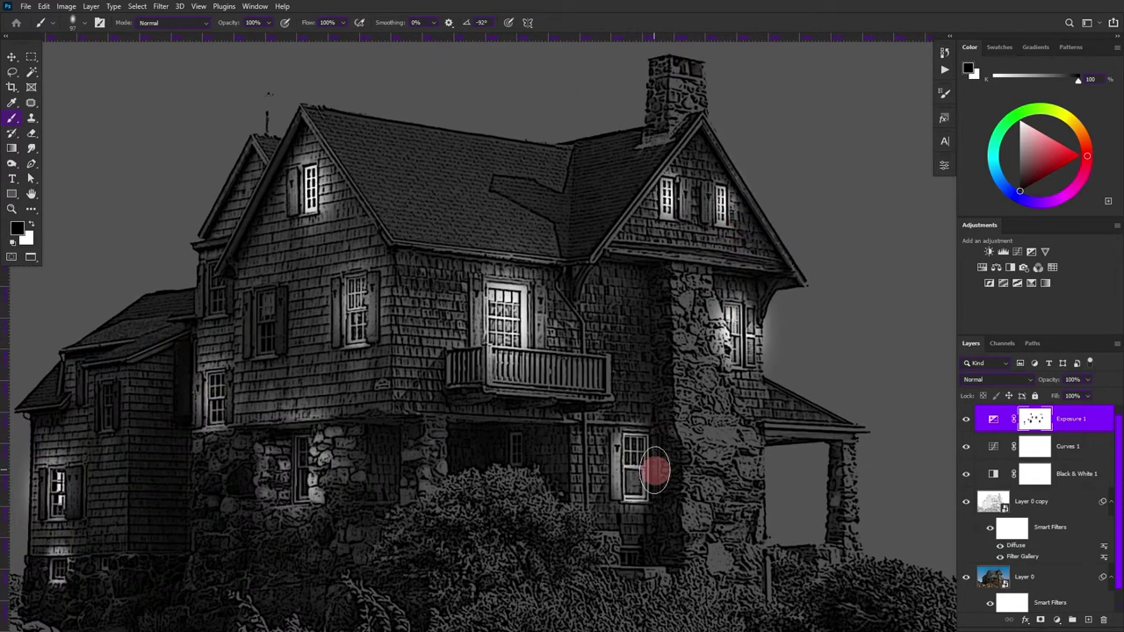
left_click(654, 470)
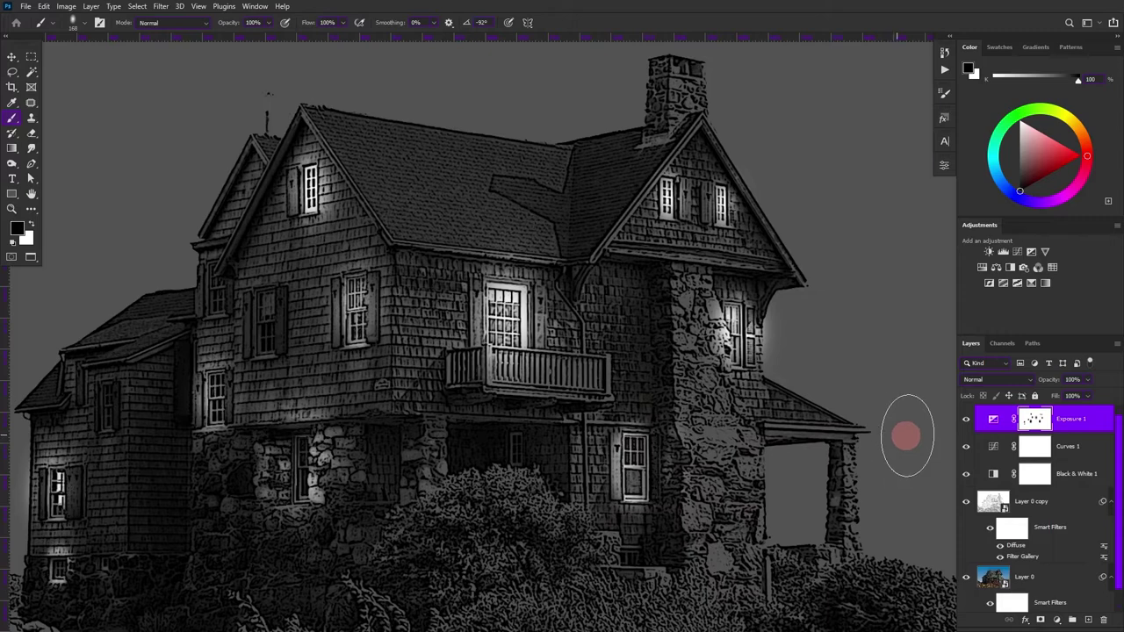
Step: Add a Solid Color fill layer in orange #f9a616
left_click(1074, 573)
left_click(1058, 621)
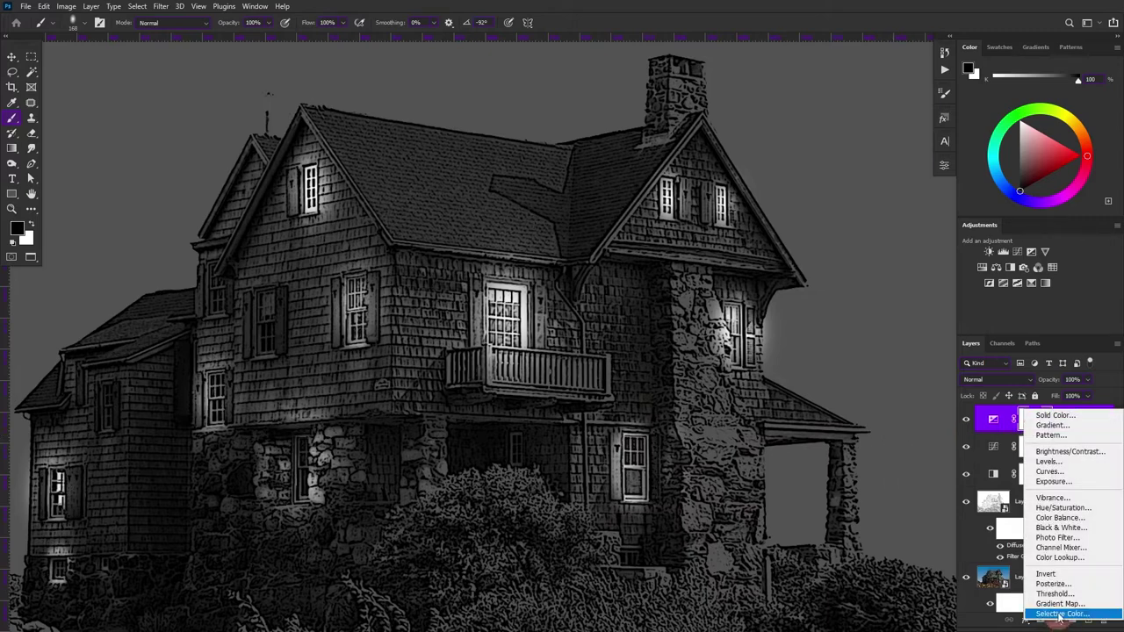
left_click(1067, 415)
left_click(296, 318)
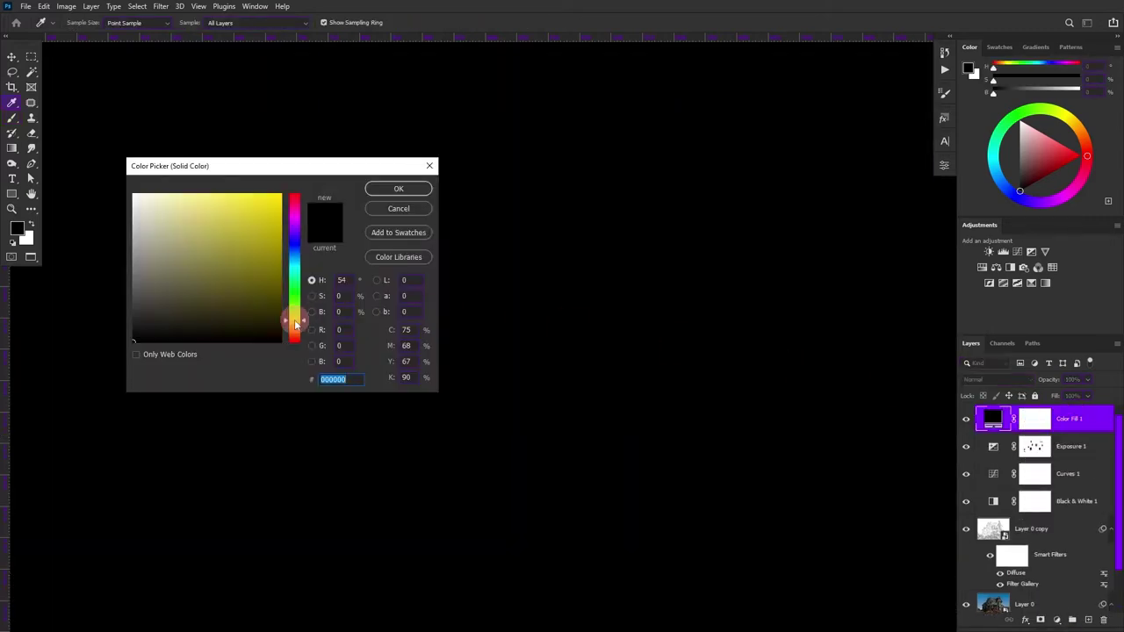
left_click(268, 197)
left_click(301, 330)
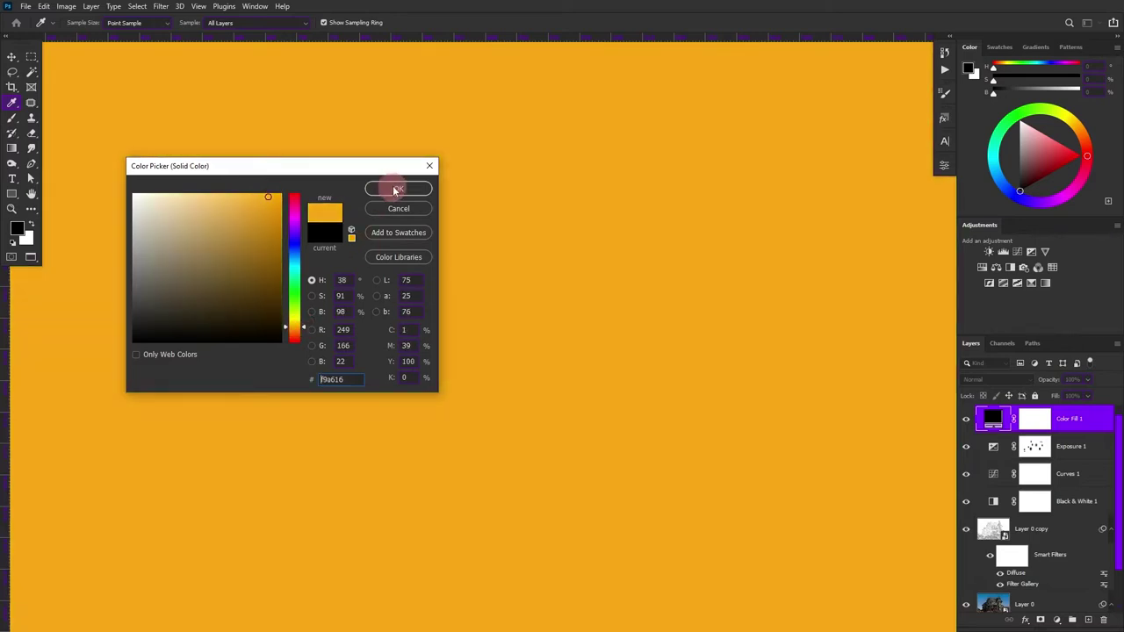
left_click(398, 189)
Step: Invert the fill layer's mask and paint white over the balcony window
left_click(1044, 421)
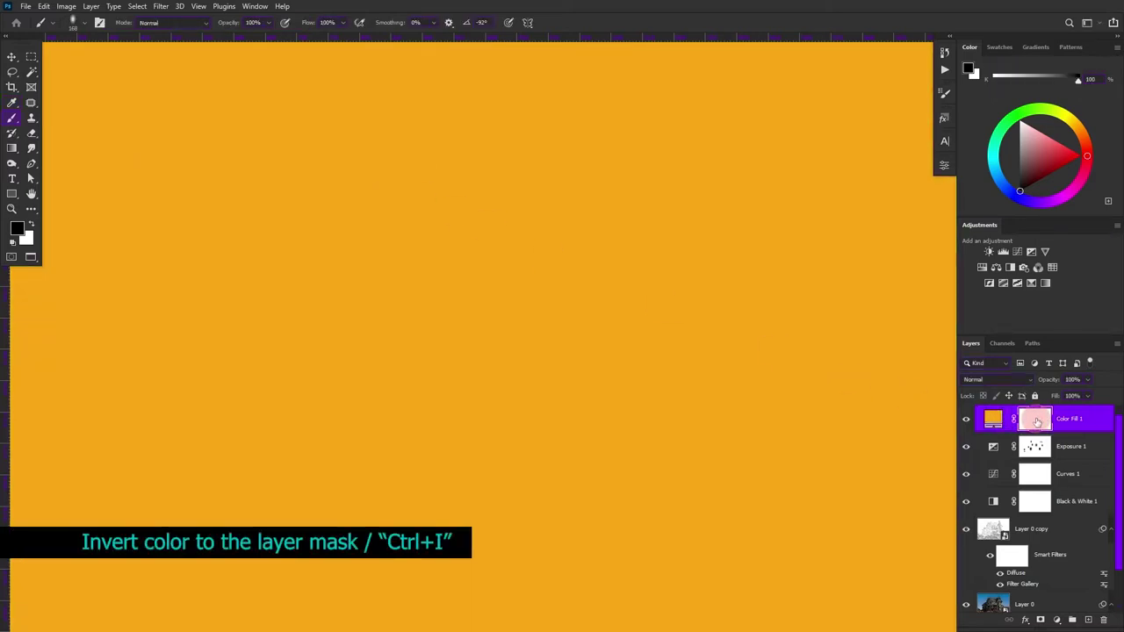
key("ctrl+i")
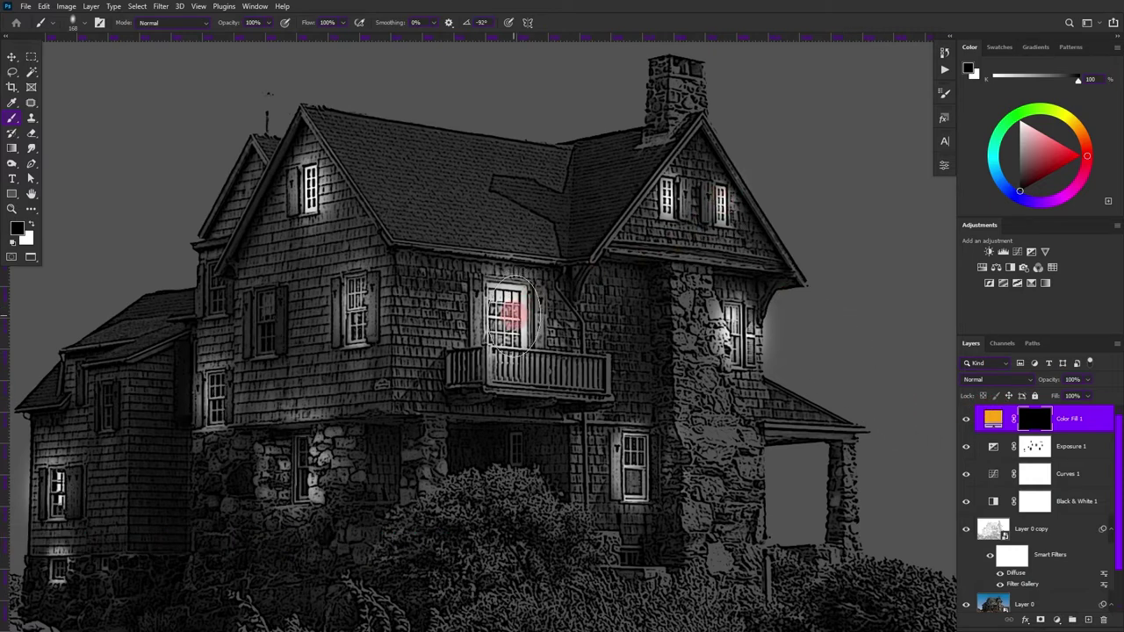
left_click(31, 227)
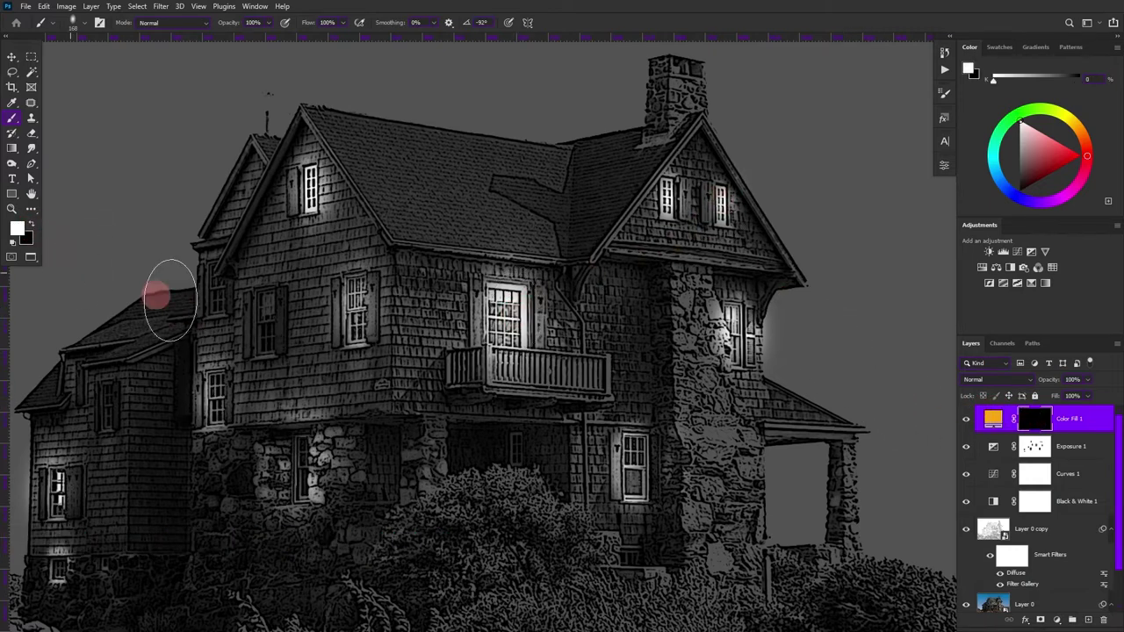
left_click_drag(505, 340, 536, 334)
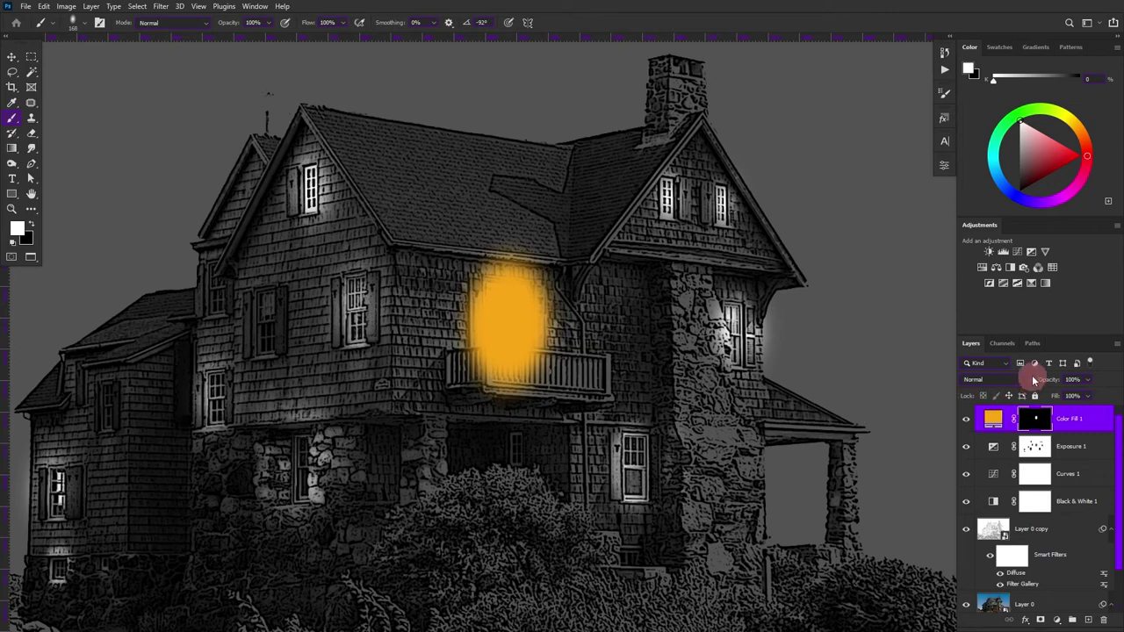
Step: Set the orange fill layer to Screen blending at 32% opacity
left_click(1002, 380)
left_click(1025, 416)
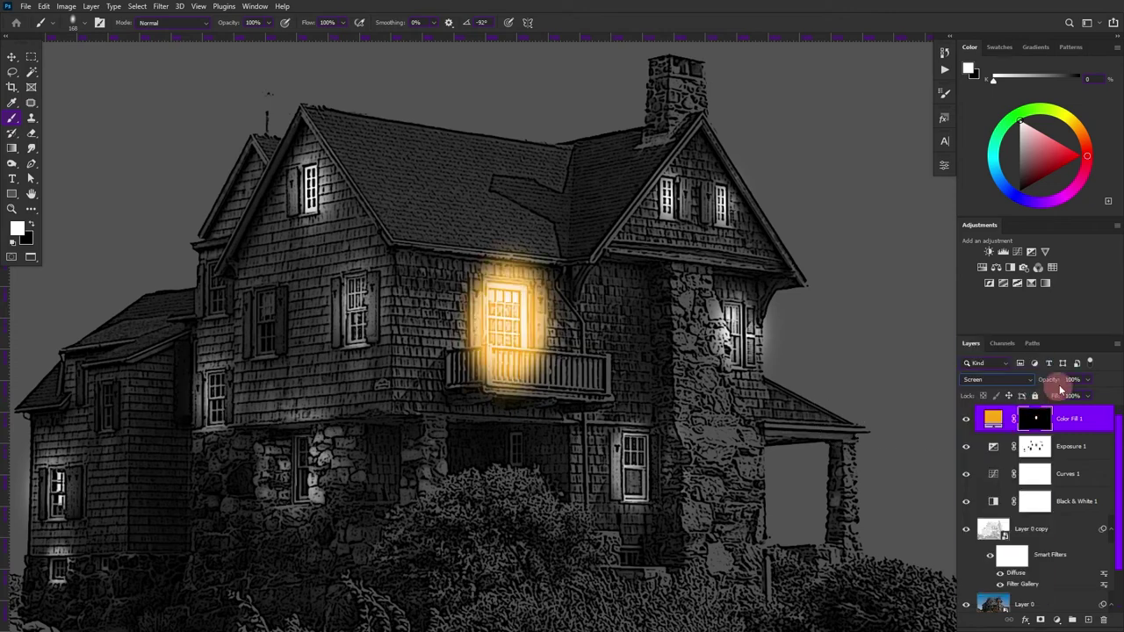
left_click_drag(1023, 388, 1045, 380)
scroll(632, 375, "up", 5)
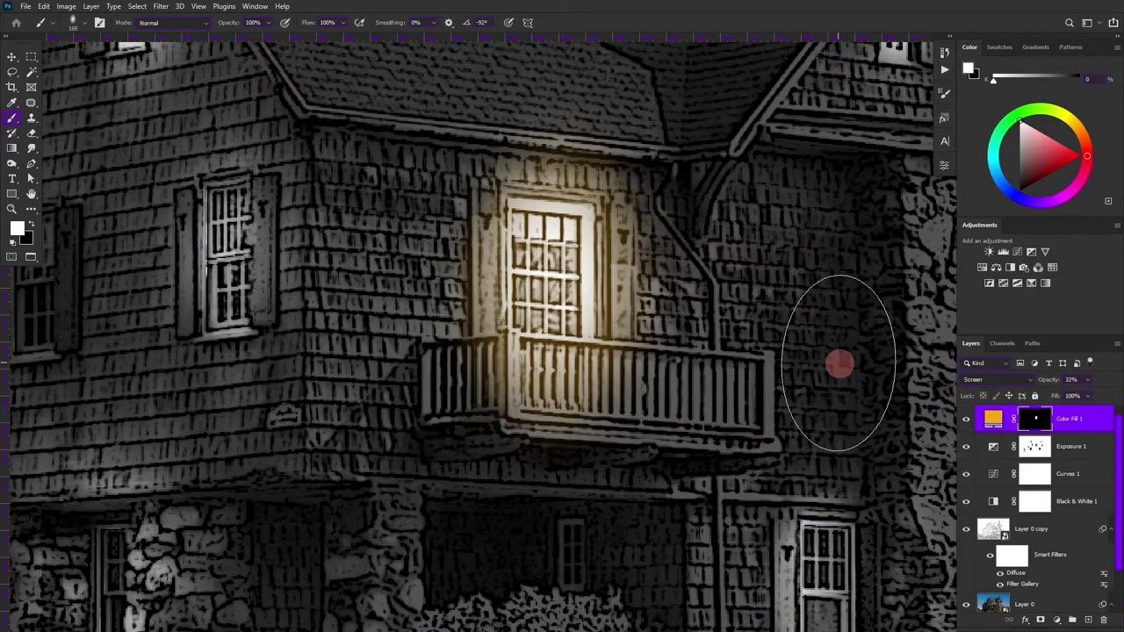
Step: Pick a soft round brush and paint black on the mask to clear glow from the balcony railing
right_click(841, 366)
right_click(840, 367)
left_click(809, 341)
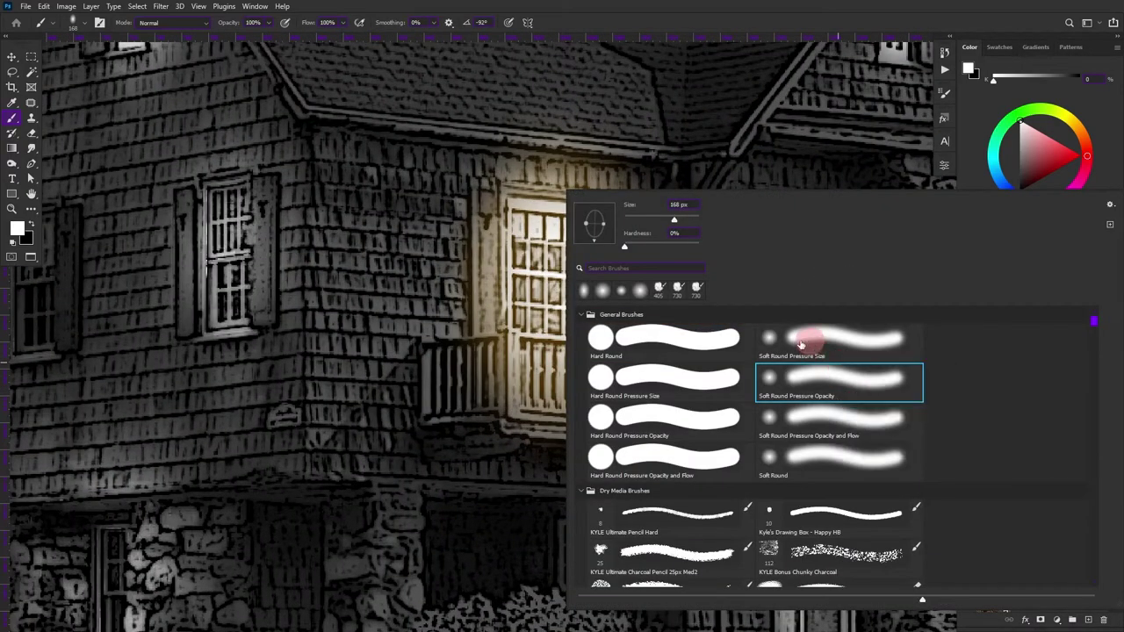
key("Escape")
key("x")
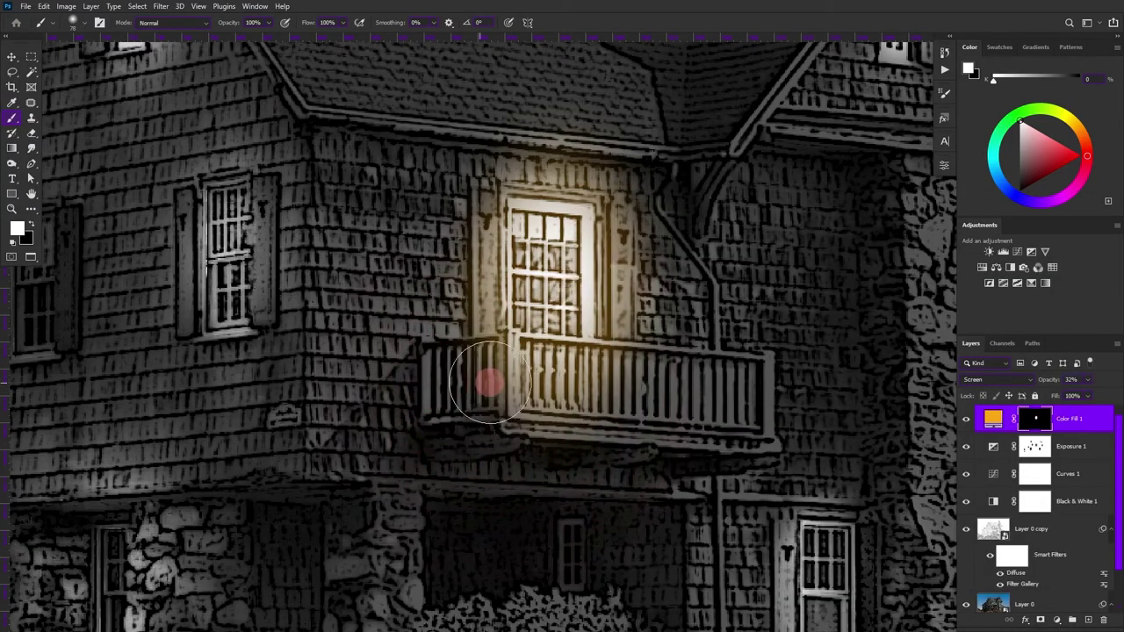
left_click_drag(482, 380, 626, 381)
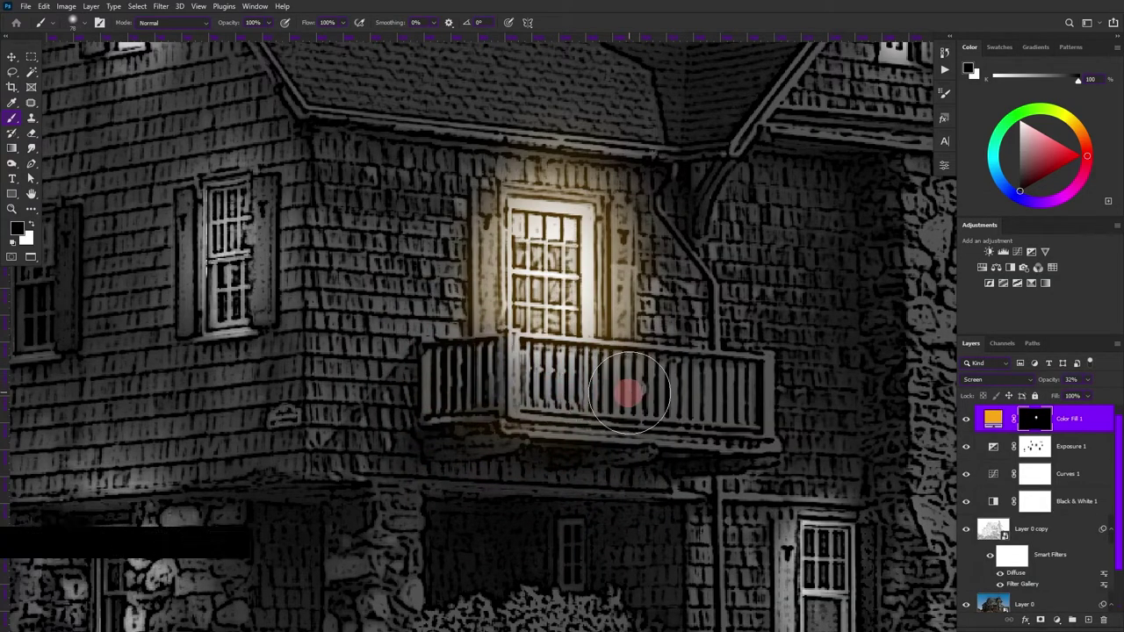
scroll(633, 378, "down", 3)
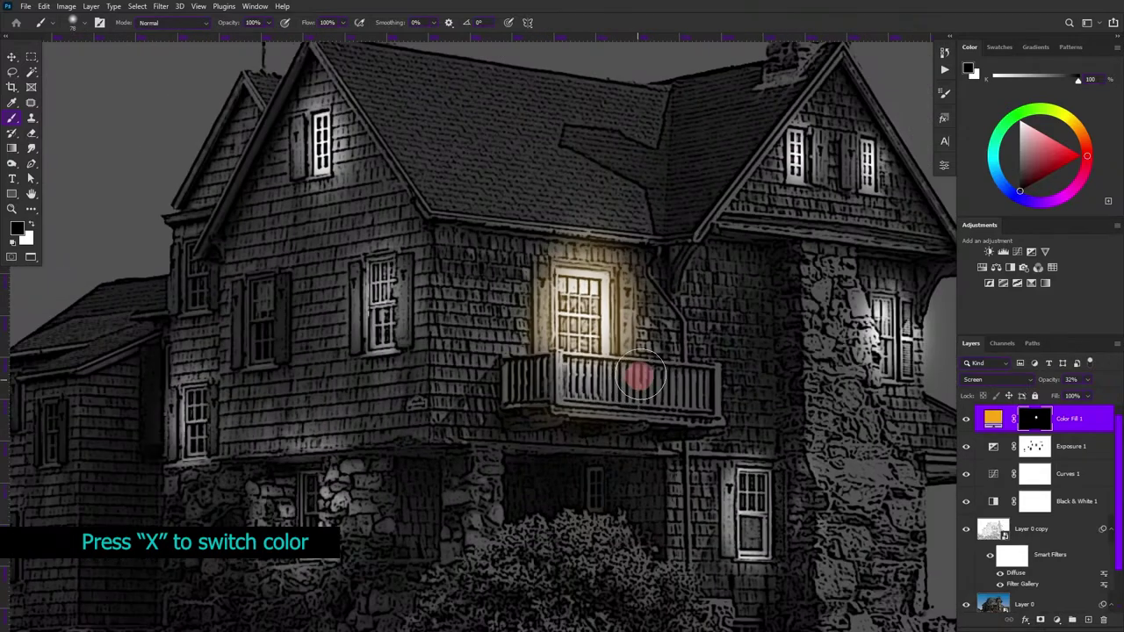
scroll(640, 377, "up", 3)
Step: Paint orange glow onto both upper gable windows, the left stone-wall window and nearby windows
key("x")
left_click(668, 283)
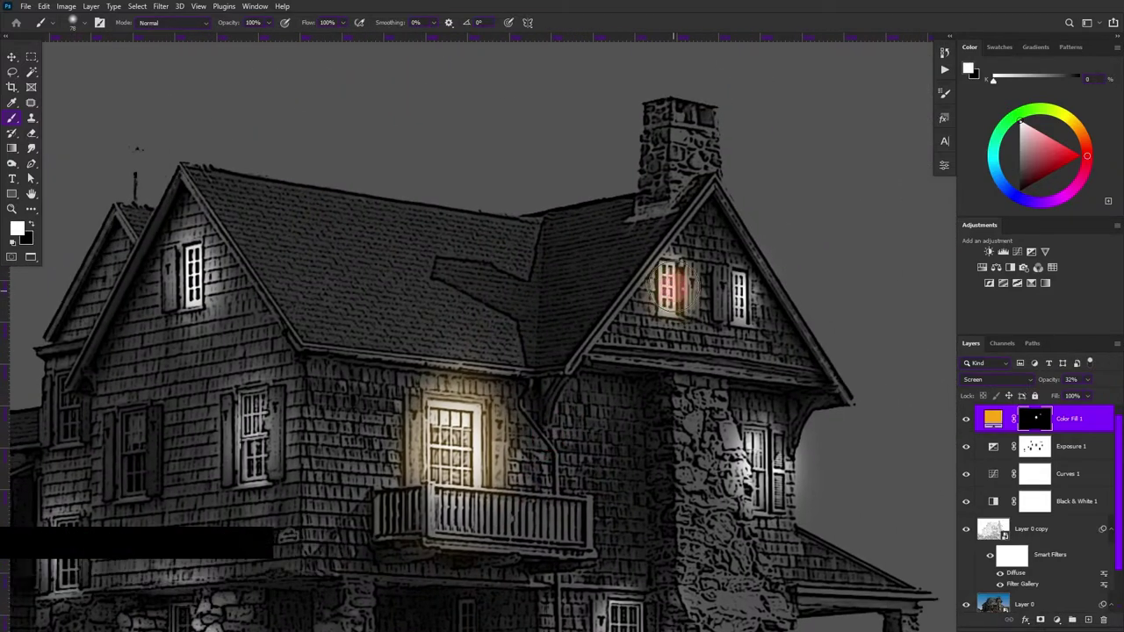
left_click(741, 290)
left_click_drag(760, 445, 766, 478)
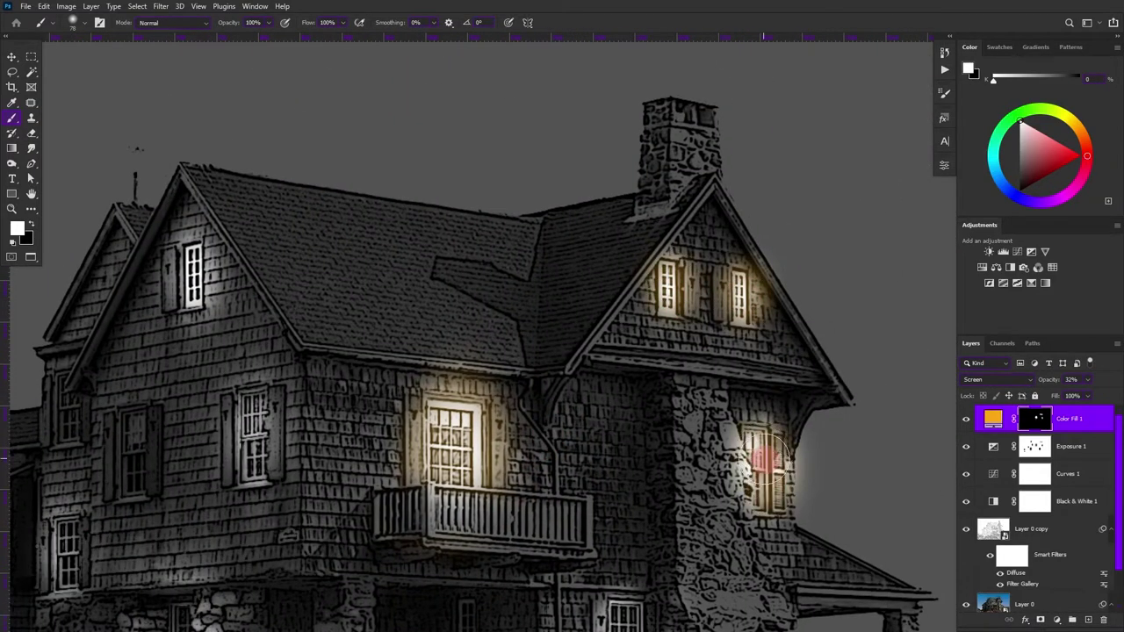
scroll(764, 475, "down", 3)
left_click_drag(640, 369, 642, 428)
scroll(571, 396, "left", 2)
left_click_drag(378, 387, 389, 325)
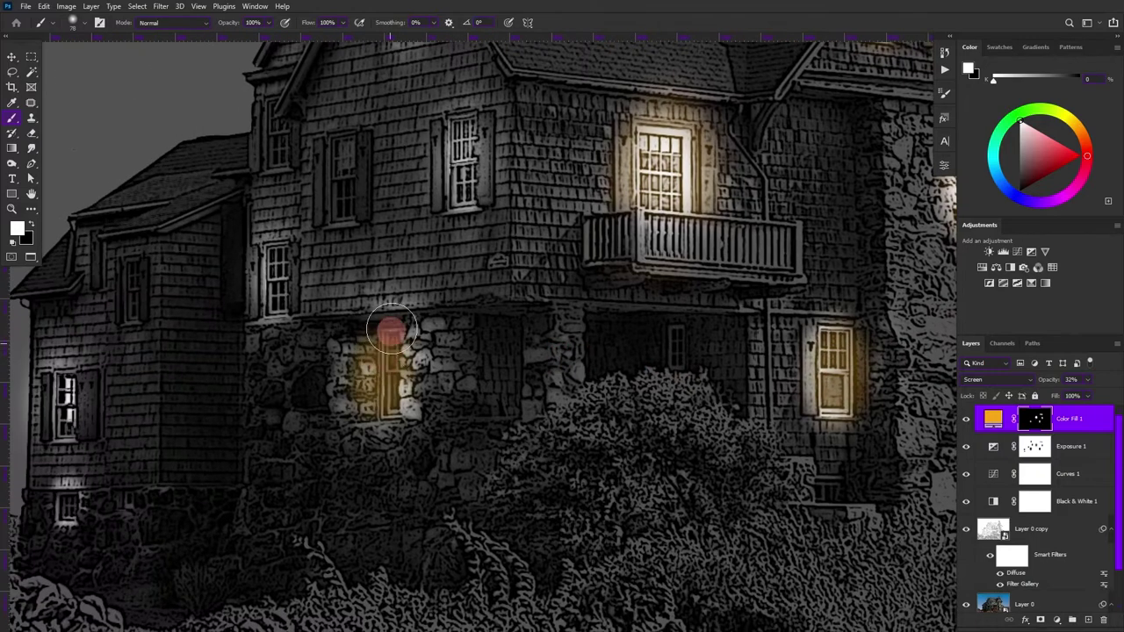
left_click_drag(463, 141, 466, 186)
Step: Paint orange glow onto the left-side windows, the lower left window and top gable window
scroll(395, 246, "left", 2)
scroll(400, 281, "up", 1)
left_click_drag(406, 322, 408, 347)
left_click_drag(191, 439, 192, 466)
left_click_drag(188, 549, 190, 567)
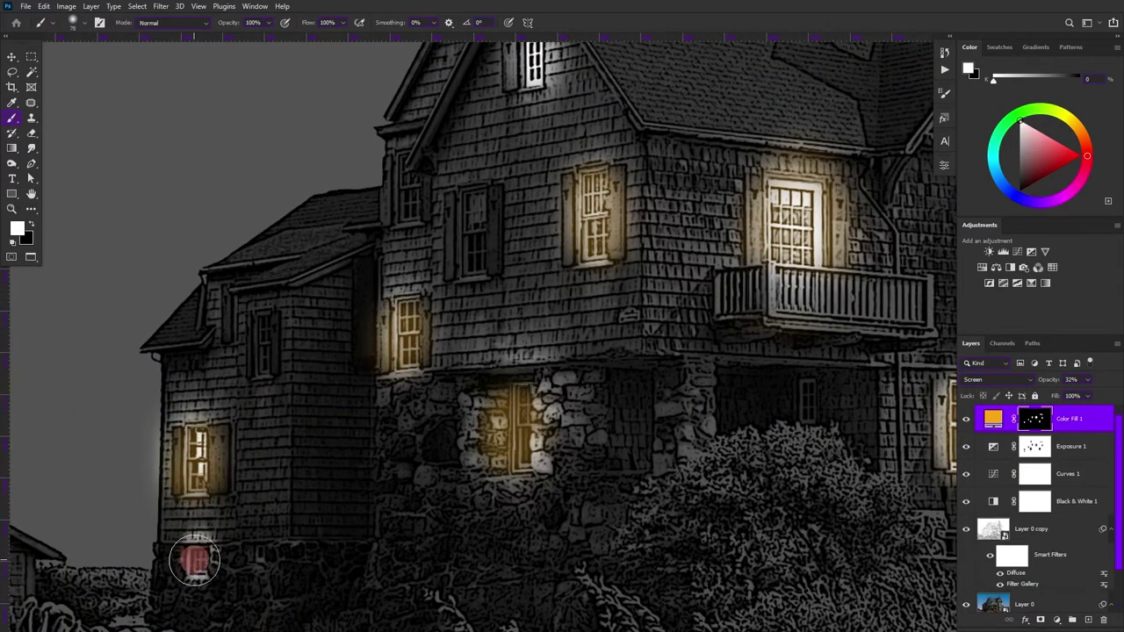
scroll(264, 527, "up", 1)
left_click_drag(514, 149, 516, 172)
scroll(497, 221, "down", 2)
scroll(496, 221, "right", 1)
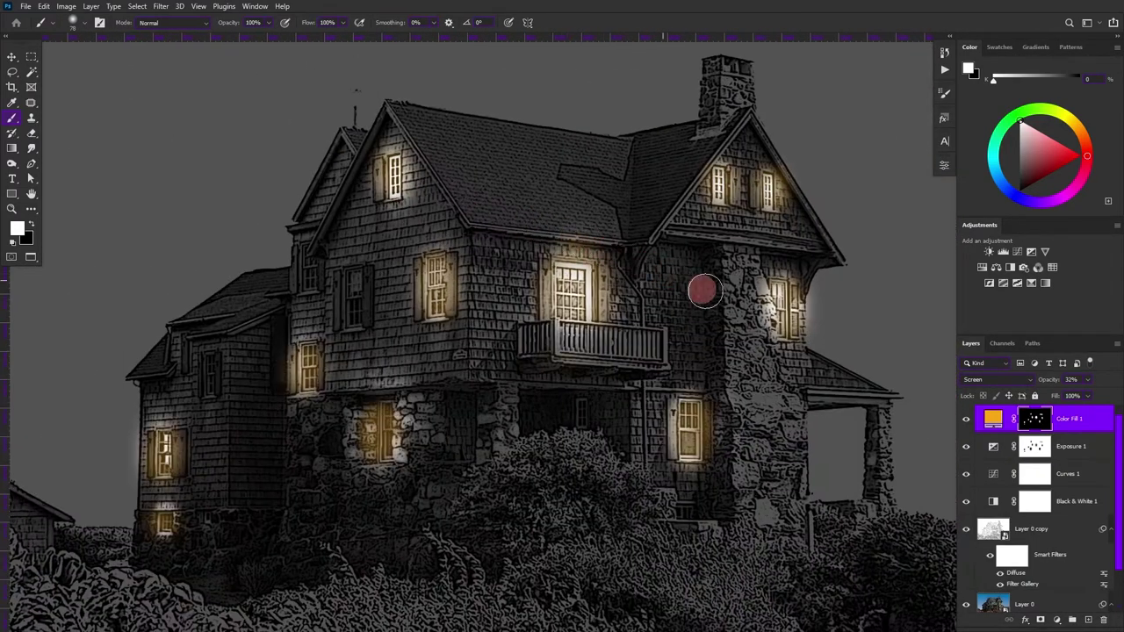
Step: Add a second solid colour fill layer in bright orange fe8b24
left_click(1058, 621)
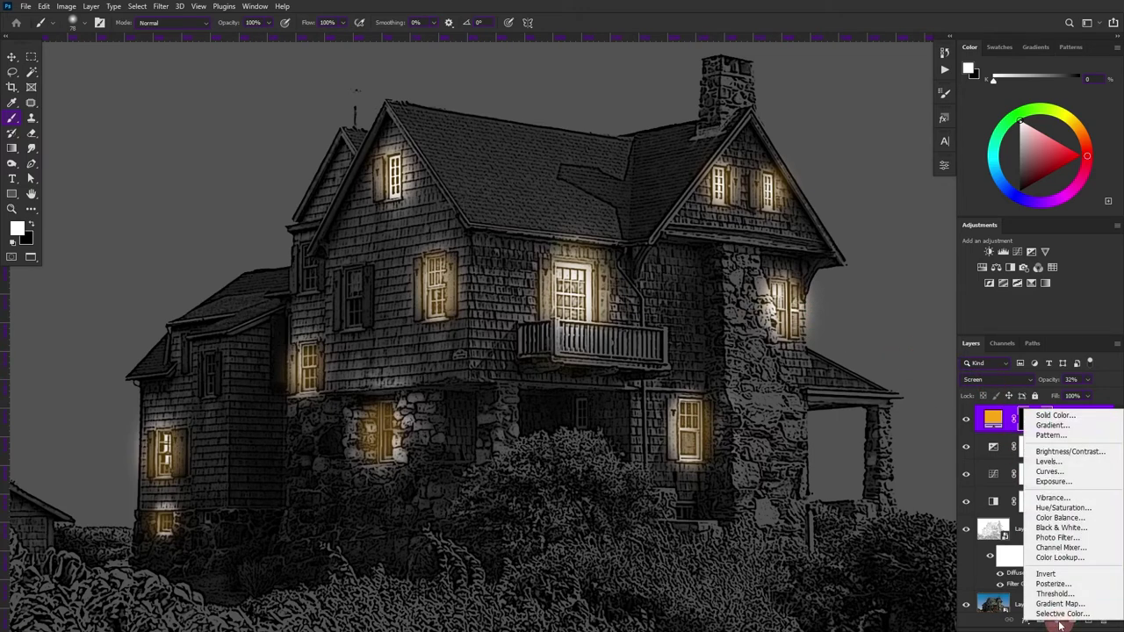
left_click(1071, 420)
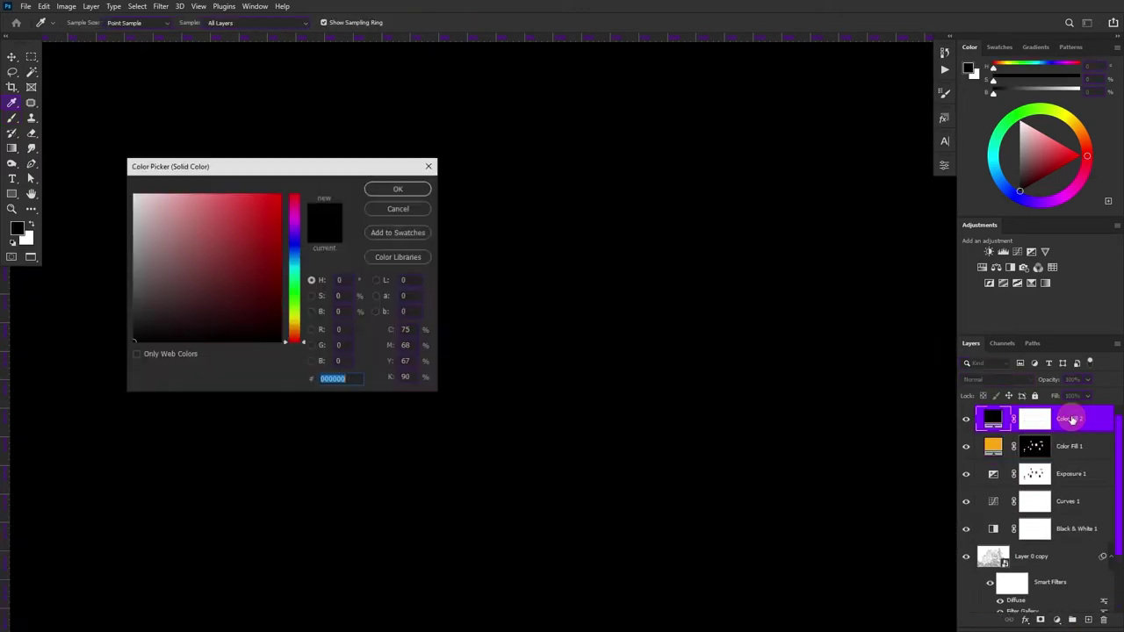
left_click(295, 331)
left_click_drag(270, 237, 260, 193)
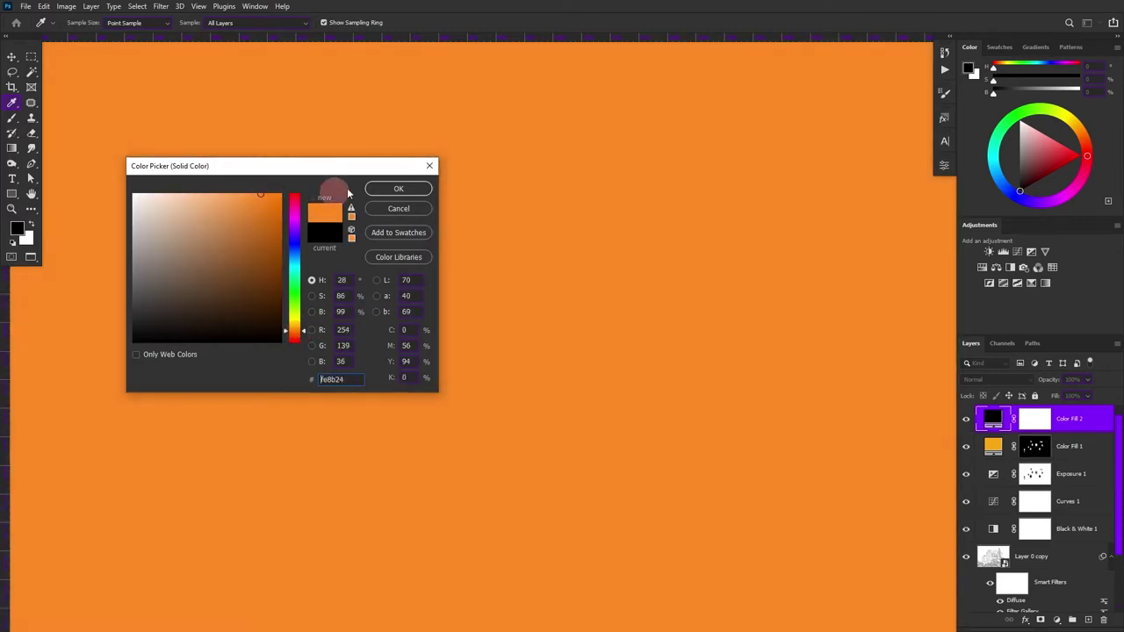
left_click(386, 189)
Step: Invert Color Fill 2's mask, paint the upper-right gable window, and blend it as Soft Light
left_click(1036, 419)
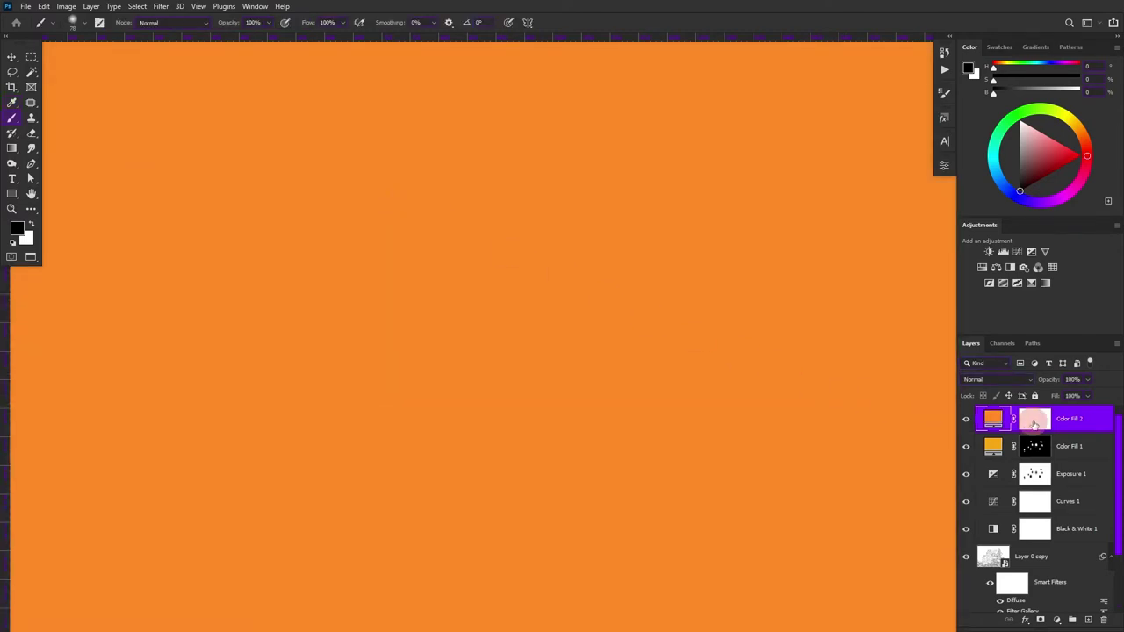
key("x")
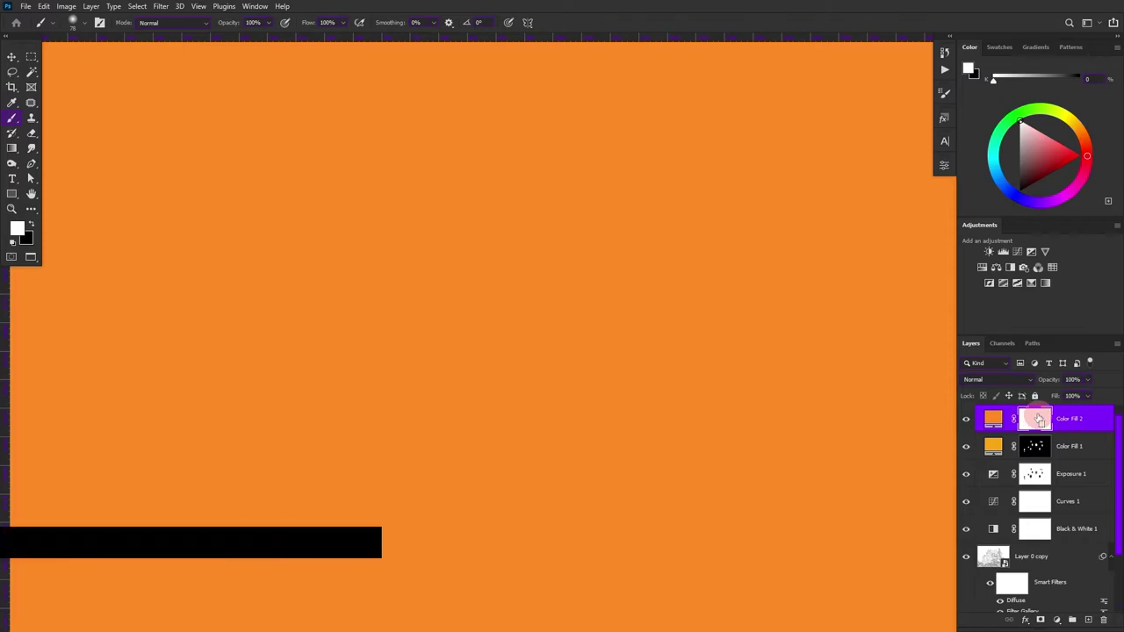
key("ctrl+i")
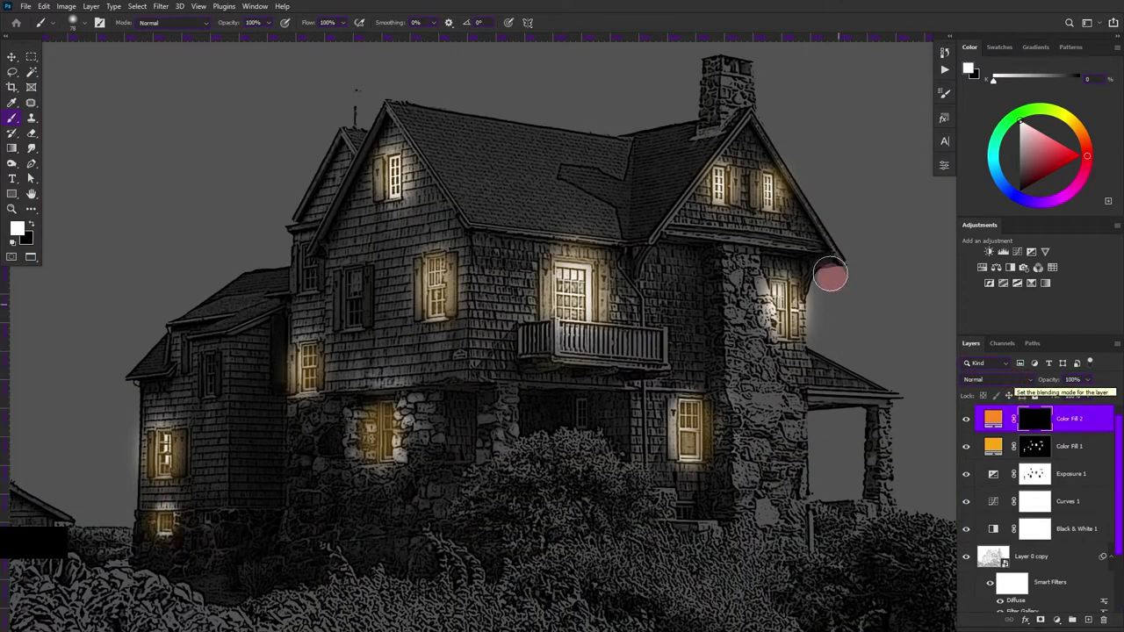
left_click_drag(782, 187, 780, 192)
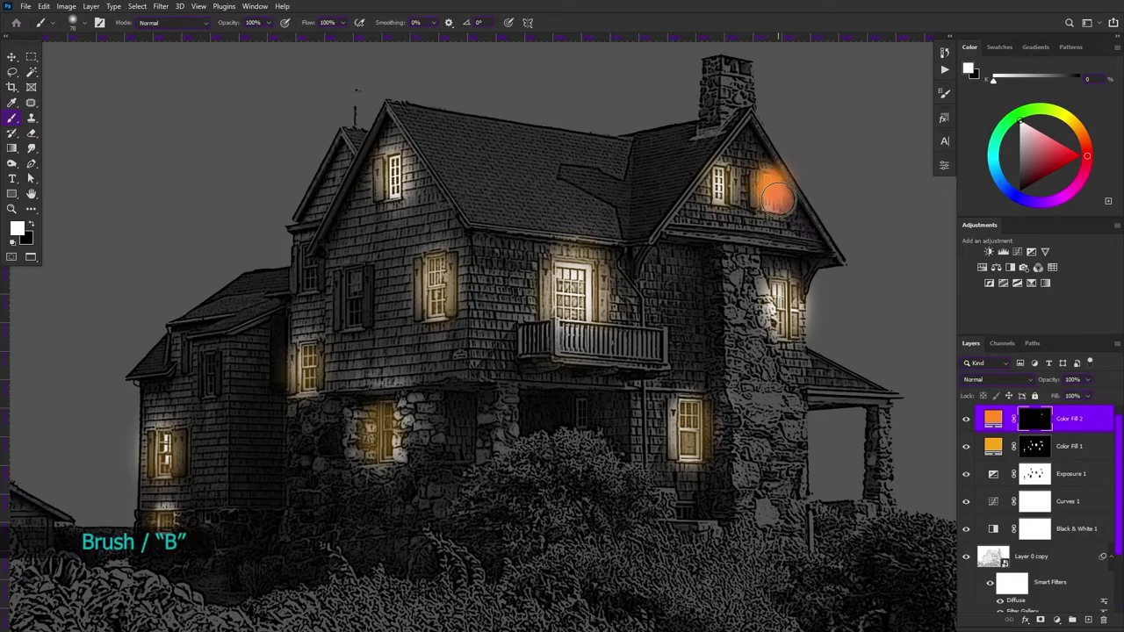
scroll(778, 193, "up", 2)
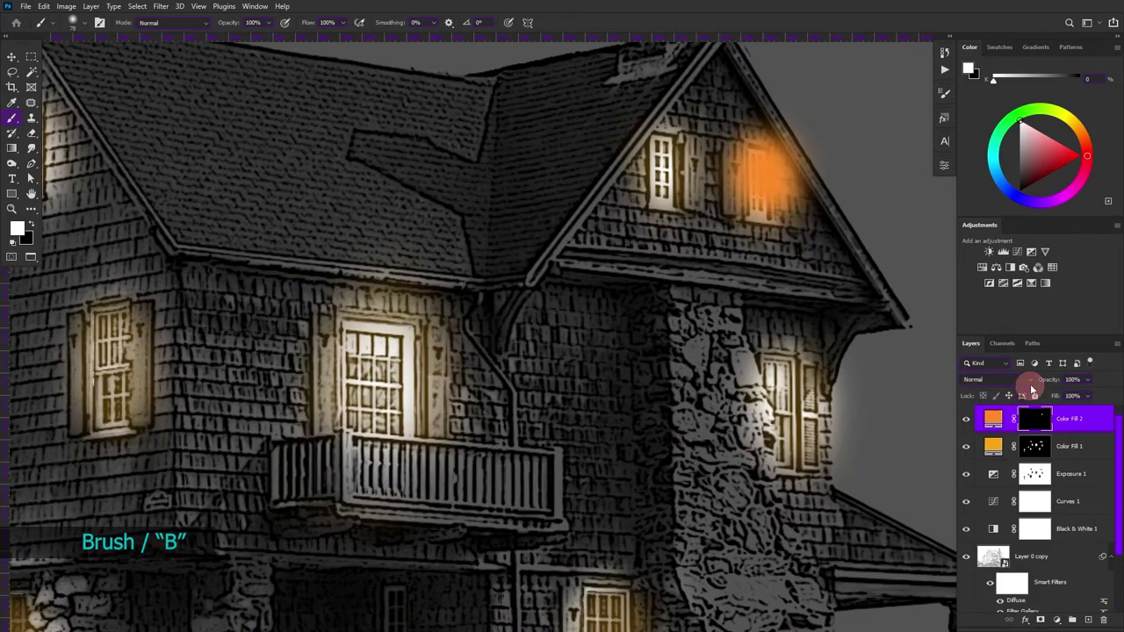
left_click(1030, 380)
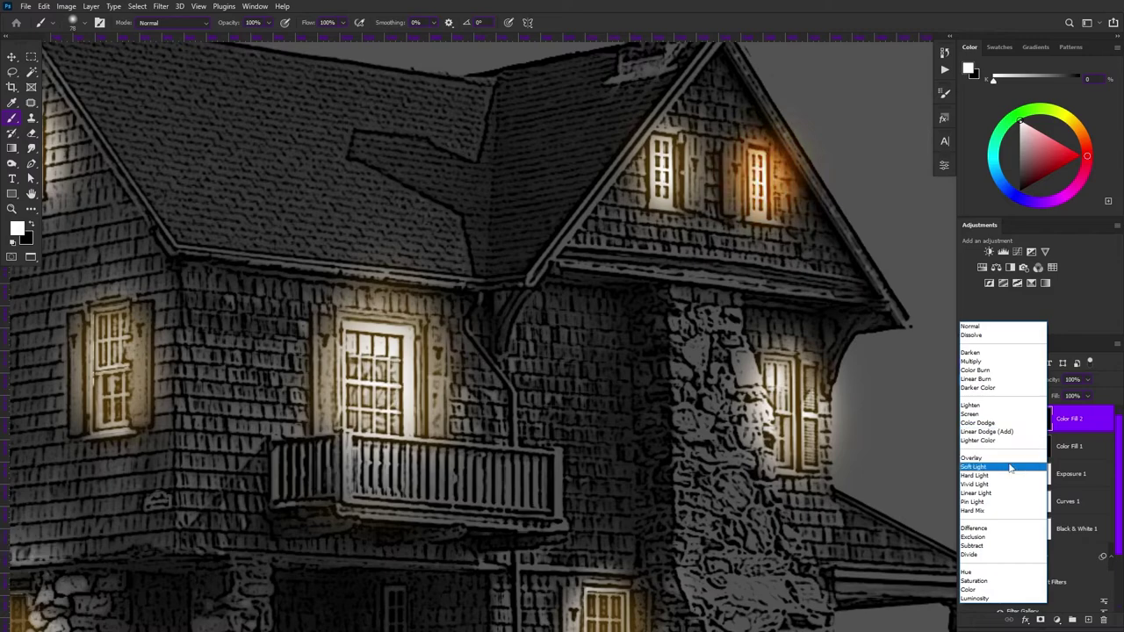
left_click(1010, 469)
Step: Paint warm glow into the left gable, right-hand, lower and centre windows and balcony
left_click_drag(668, 154, 661, 185)
left_click_drag(772, 369, 781, 443)
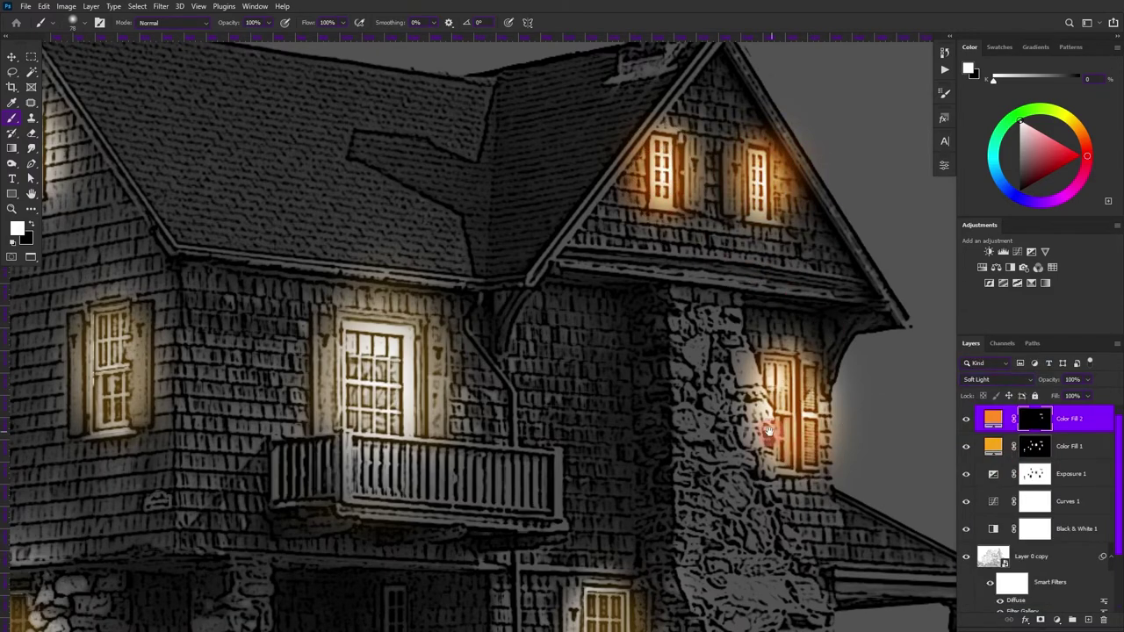
scroll(773, 395, "down", 5)
left_click_drag(640, 371, 619, 413)
left_click_drag(586, 309, 742, 385)
left_click_drag(545, 167, 572, 226)
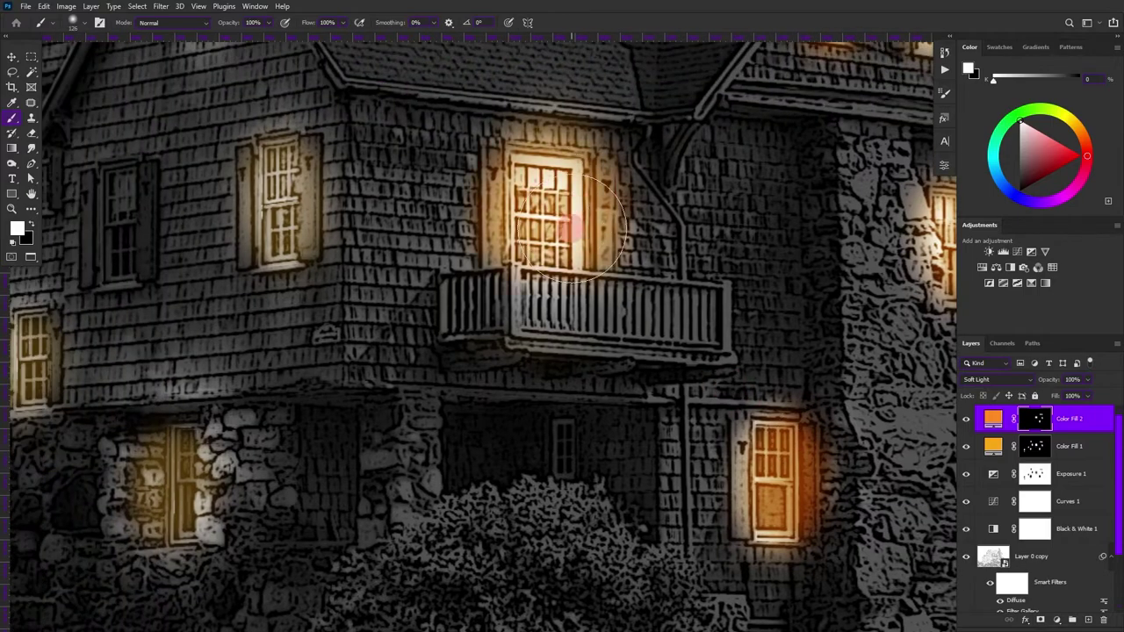
scroll(572, 263, "up", 2)
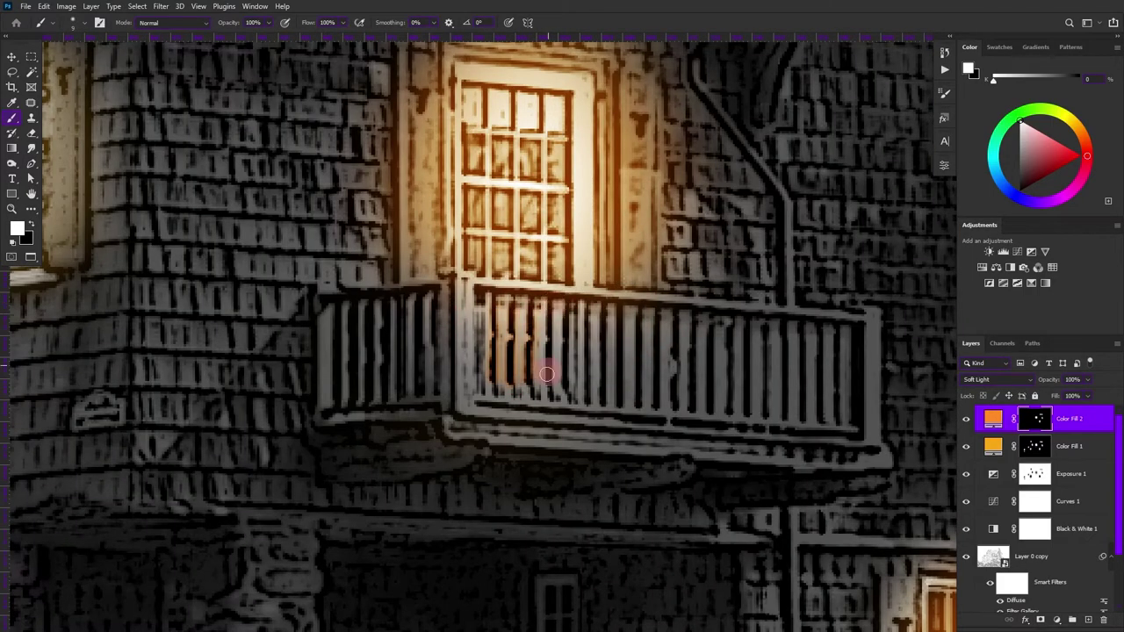
left_click_drag(585, 312, 598, 384)
scroll(598, 383, "down", 3)
Step: With a larger brush, brighten the lower window, top gable window and lower-left windows
key("bracketright")
key("bracketright")
key("bracketright")
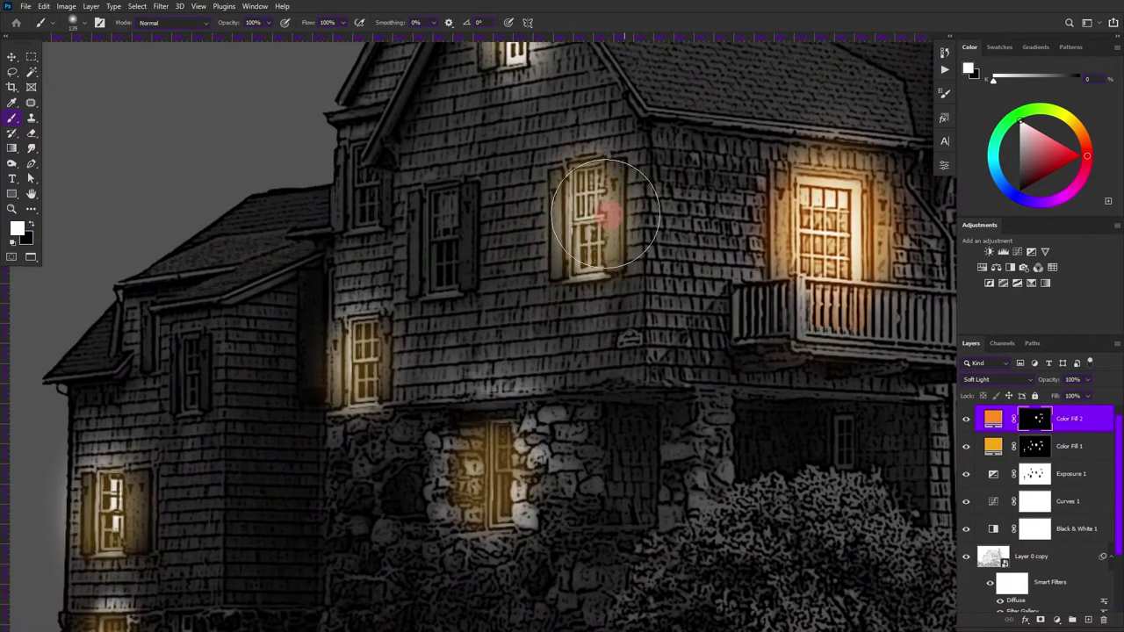
left_click(493, 459)
scroll(512, 361, "up", 2)
scroll(512, 361, "up", 3)
left_click_drag(554, 171, 555, 198)
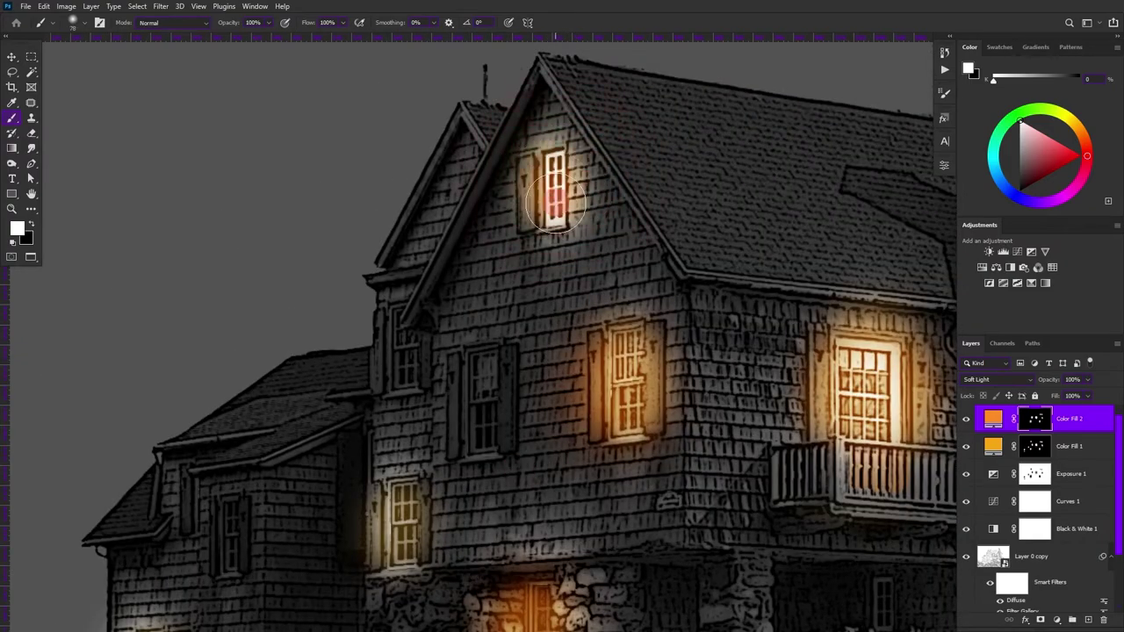
left_click(404, 523)
scroll(404, 523, "down", 2)
left_click(314, 408)
left_click(326, 527)
scroll(485, 420, "down", 3)
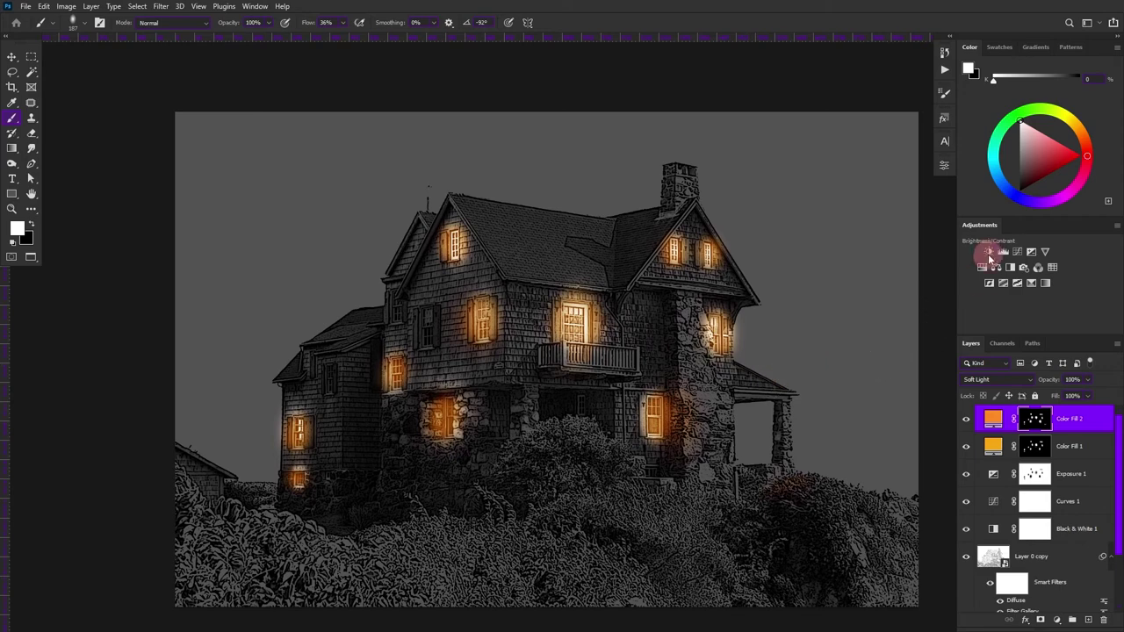
Step: Add a Brightness/Contrast adjustment at brightness -64, contrast 9, then a new empty layer
left_click(989, 252)
mouse_move(844, 230)
left_mouse_down()
mouse_move(815, 230)
mouse_move(852, 255)
left_mouse_up()
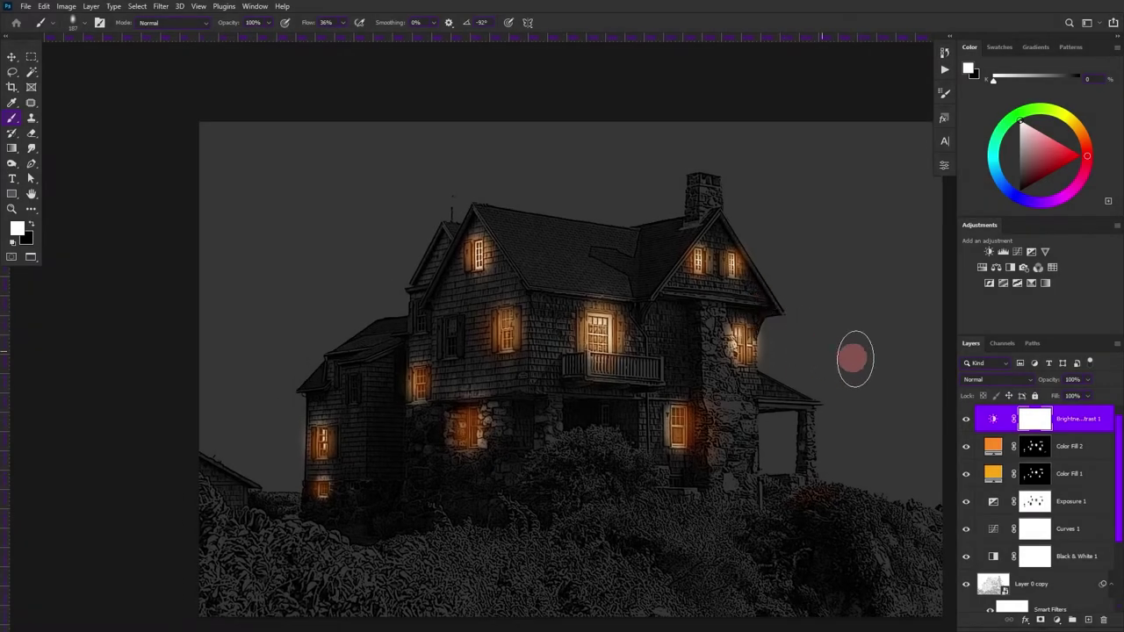
left_click(1088, 620)
key("x")
scroll(677, 413, "up", 3, "alt")
scroll(672, 404, "up", 3, "alt")
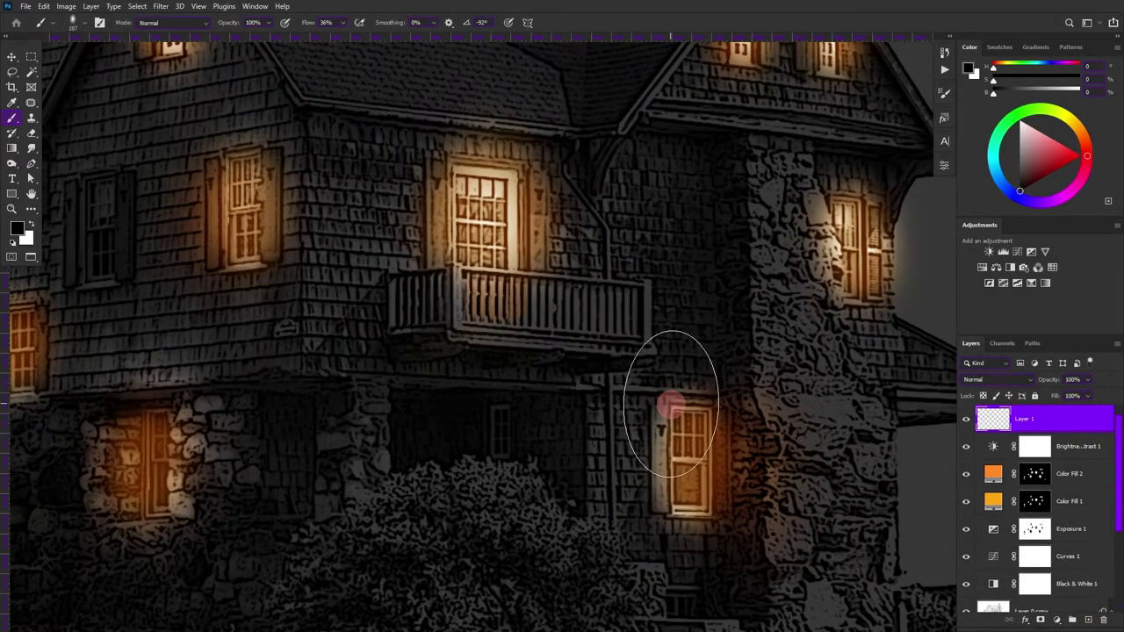
scroll(670, 404, "down", 3, "alt")
scroll(609, 359, "up", 3, "alt")
scroll(600, 417, "up", 3, "alt")
Step: Set Layer 1 to Color Dodge with a soft round orange brush, framing the gable and balcony
right_click(600, 416)
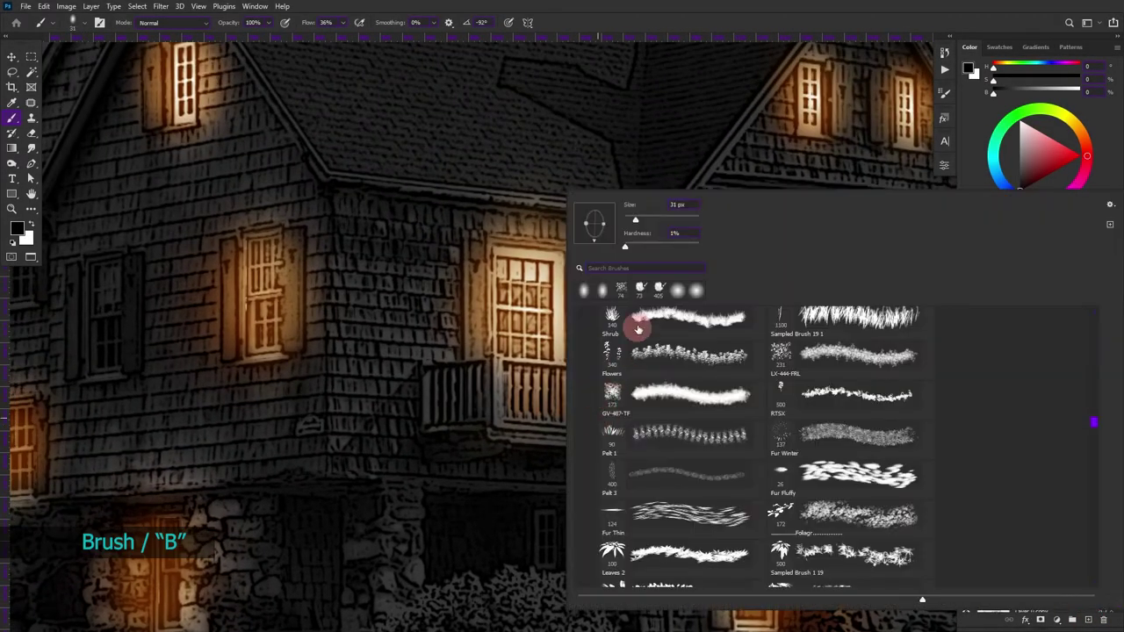
scroll(639, 329, "up", 10)
left_click(557, 326)
left_click(523, 263, "alt")
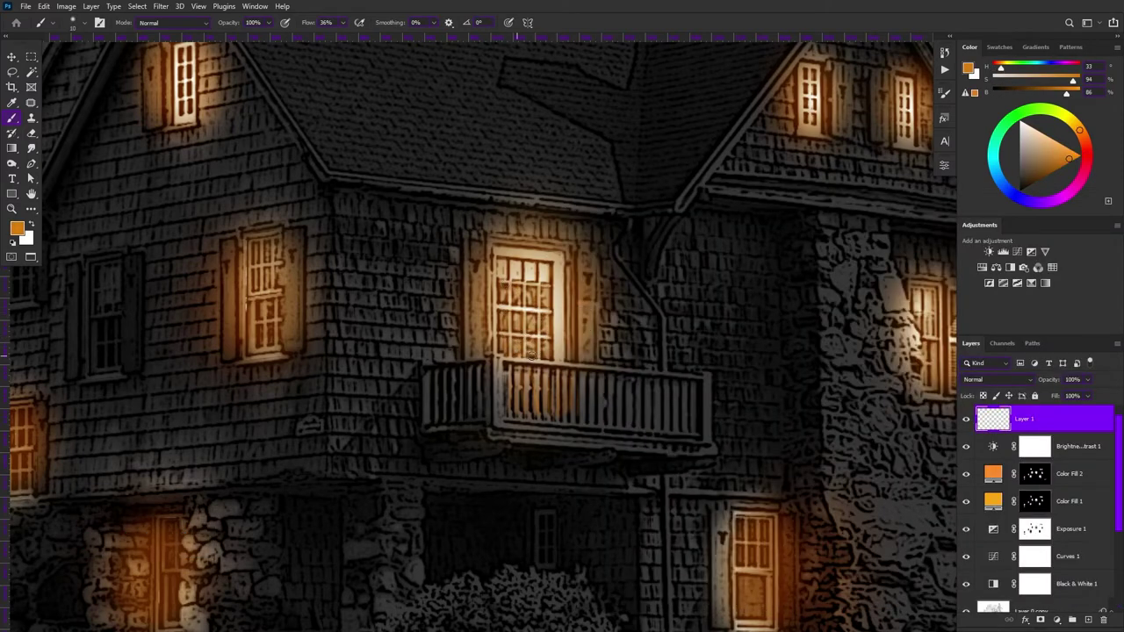
left_click(997, 379)
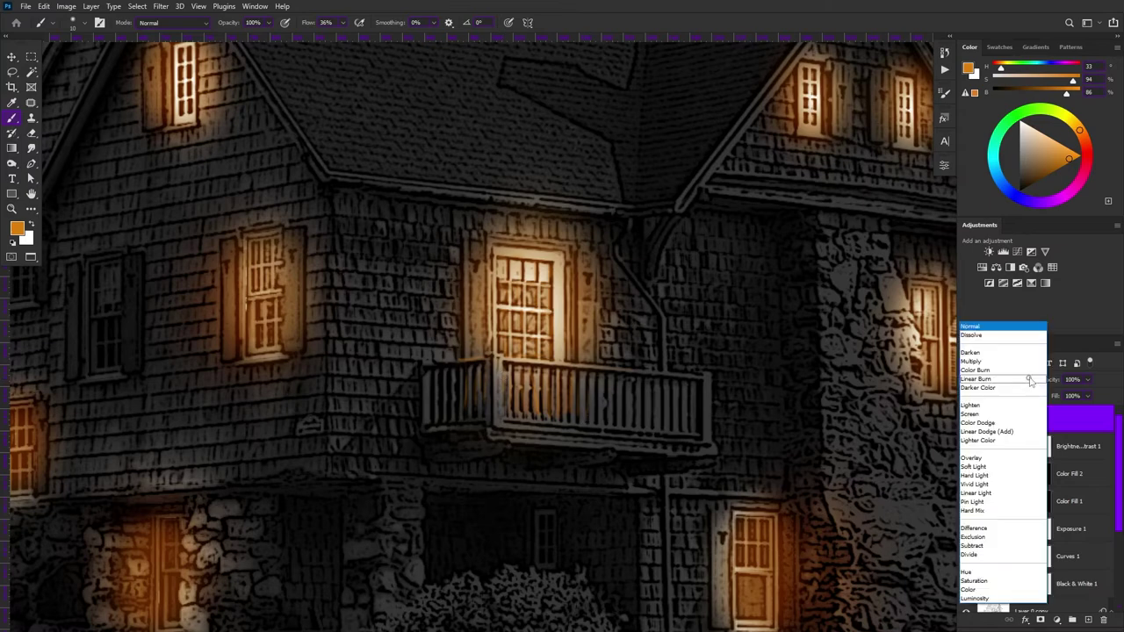
left_click(992, 421)
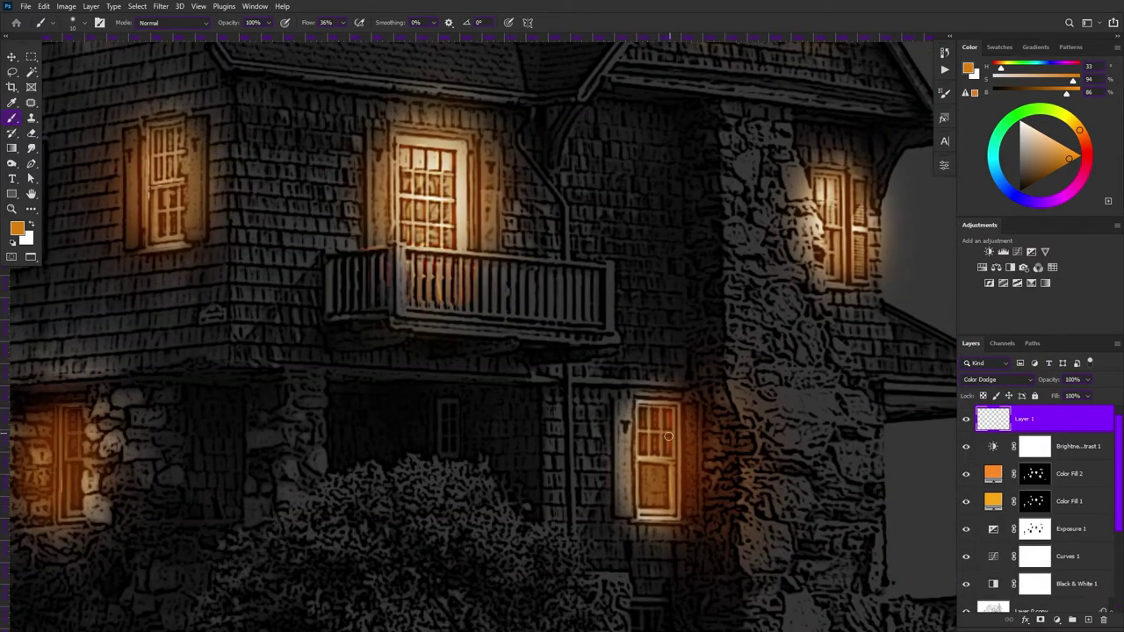
scroll(363, 344, "left", 5)
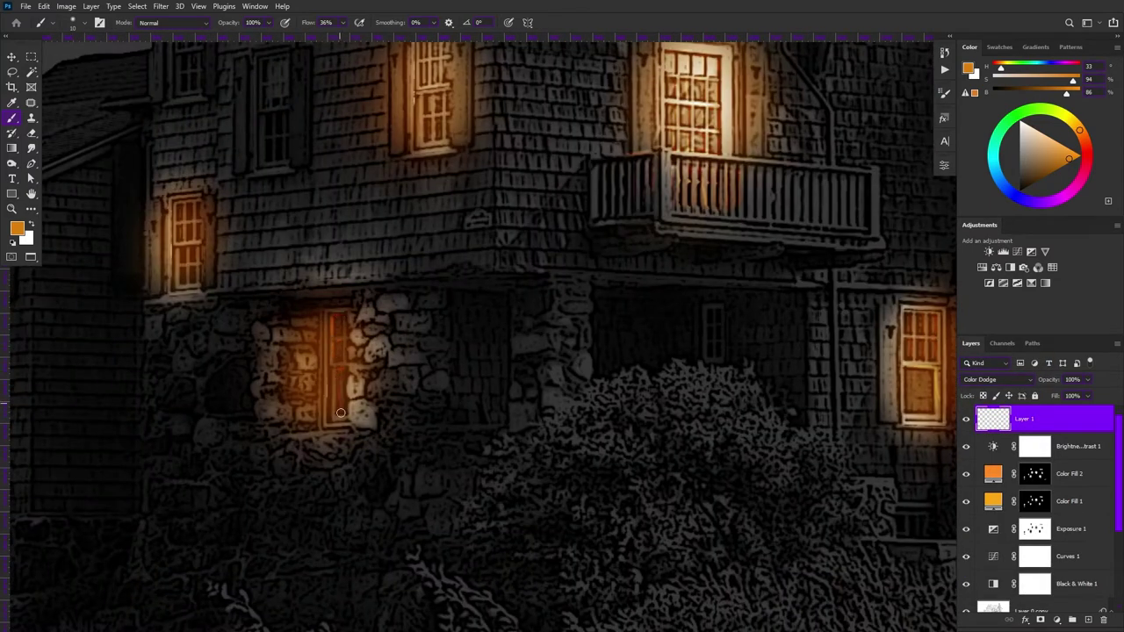
scroll(341, 413, "up", 3)
scroll(341, 413, "left", 2)
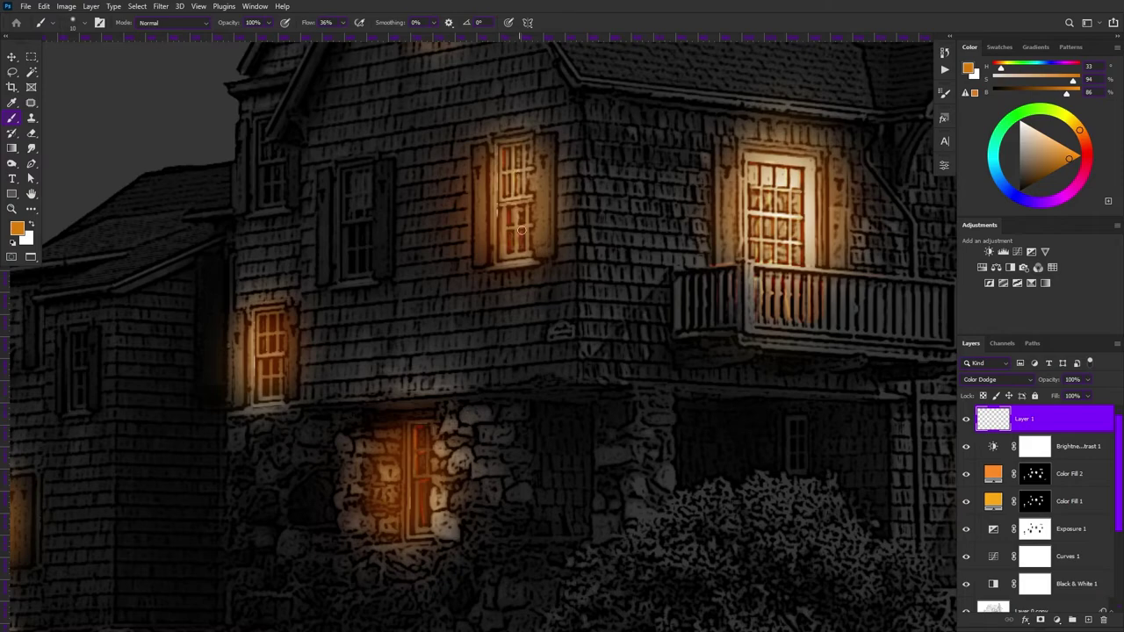
scroll(273, 360, "left", 3)
scroll(426, 389, "up", 2)
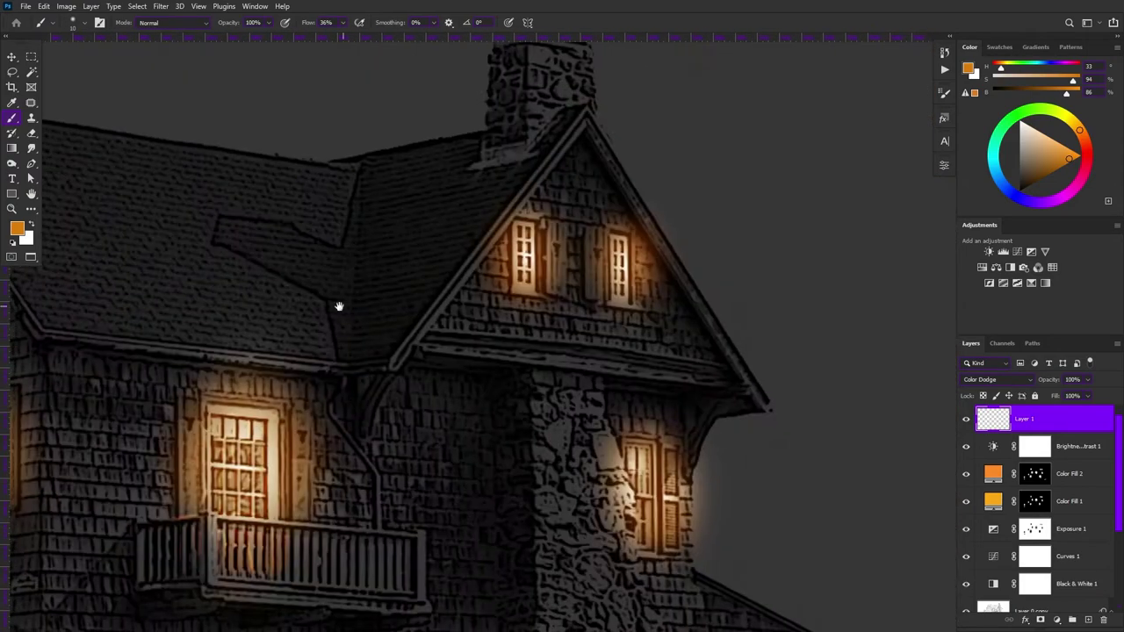
left_click_drag(424, 384, 298, 225)
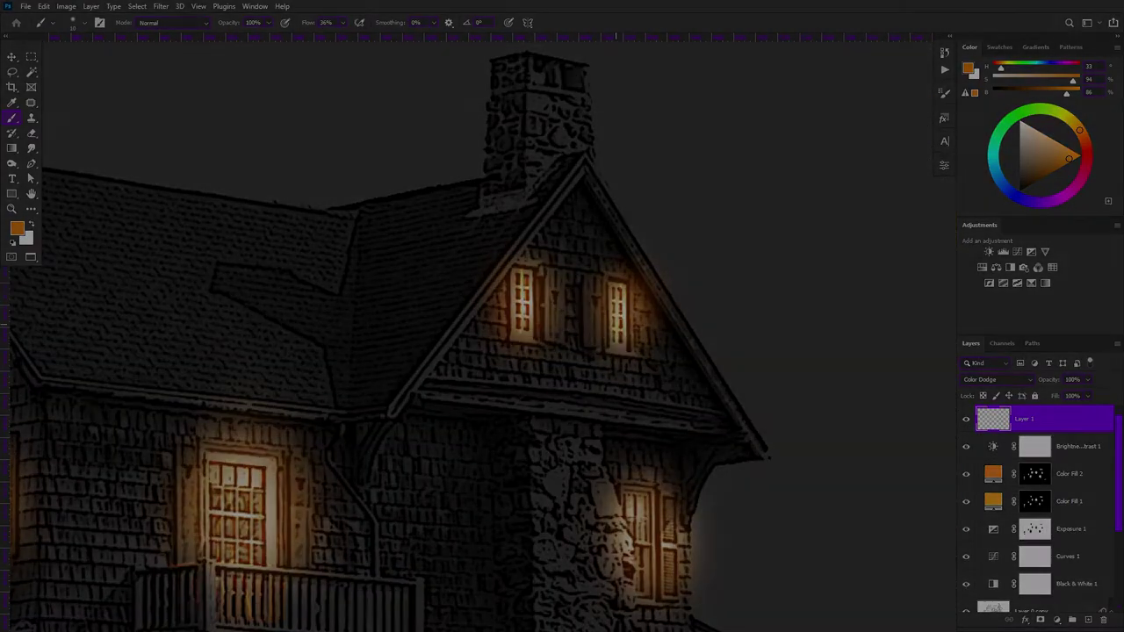
Step: Create empty Layer 2, reset colours to black and white, and return to the Brush tool
key("ctrl+shift+alt+n")
key("d")
key("z")
left_click(467, 161)
key("b")
scroll(544, 210, "up", 3)
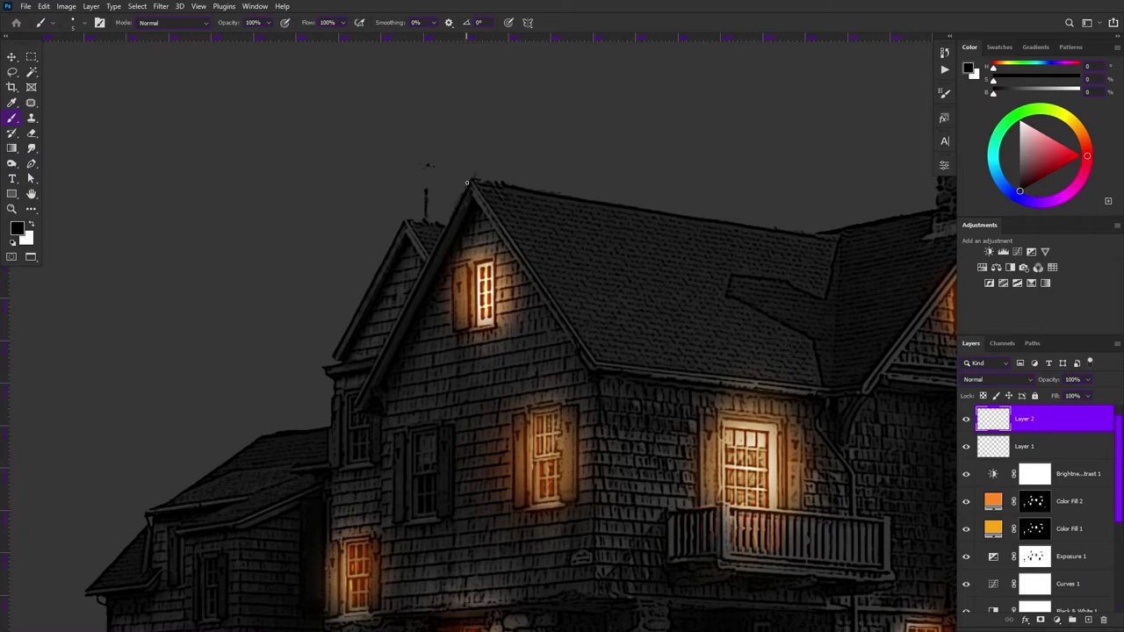
Step: Choose a sampled textured brush, then brush 2 at 175 px, undoing a test stroke
right_click(449, 222)
left_click_drag(983, 323, 986, 344)
left_click(786, 418)
left_click(371, 268)
key("ctrl+z")
right_click(453, 238)
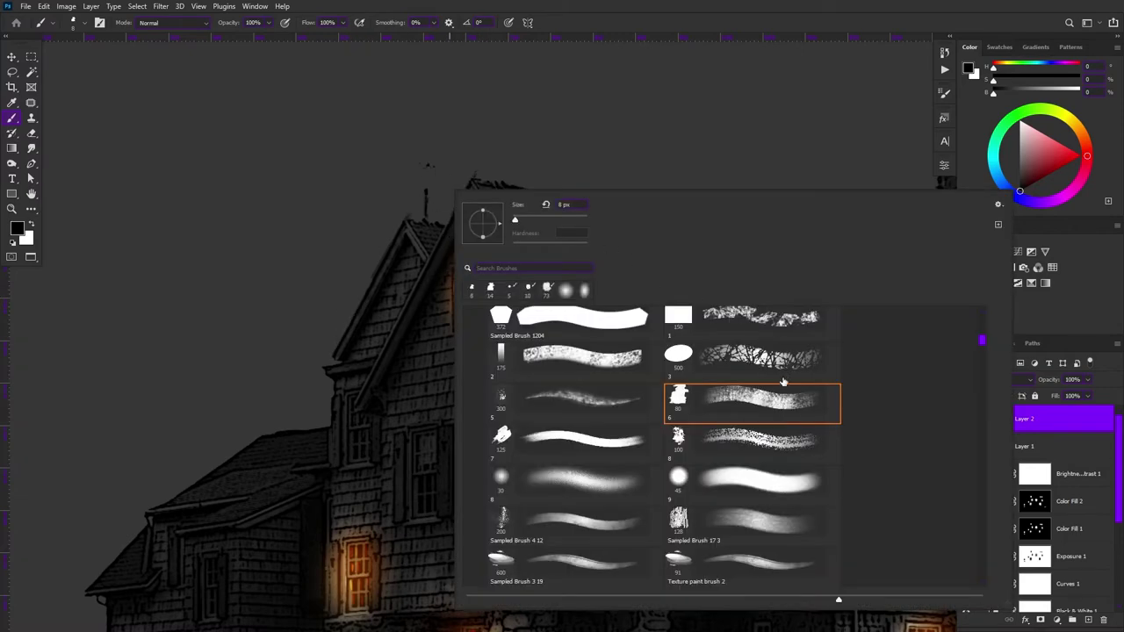
left_click(618, 375)
key("Return")
Step: Switch to brush 7 for sketch strokes and undo the test stroke left of the roof
right_click(568, 262)
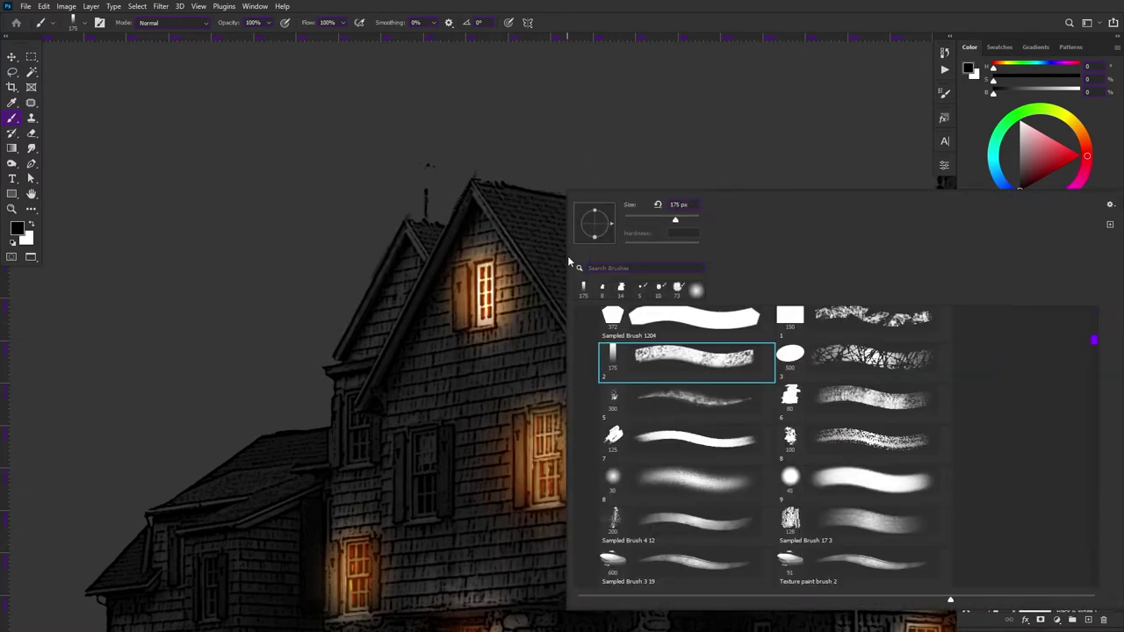
double_click(729, 451)
left_click_drag(226, 413, 326, 176)
key("ctrl+z")
right_click(482, 244)
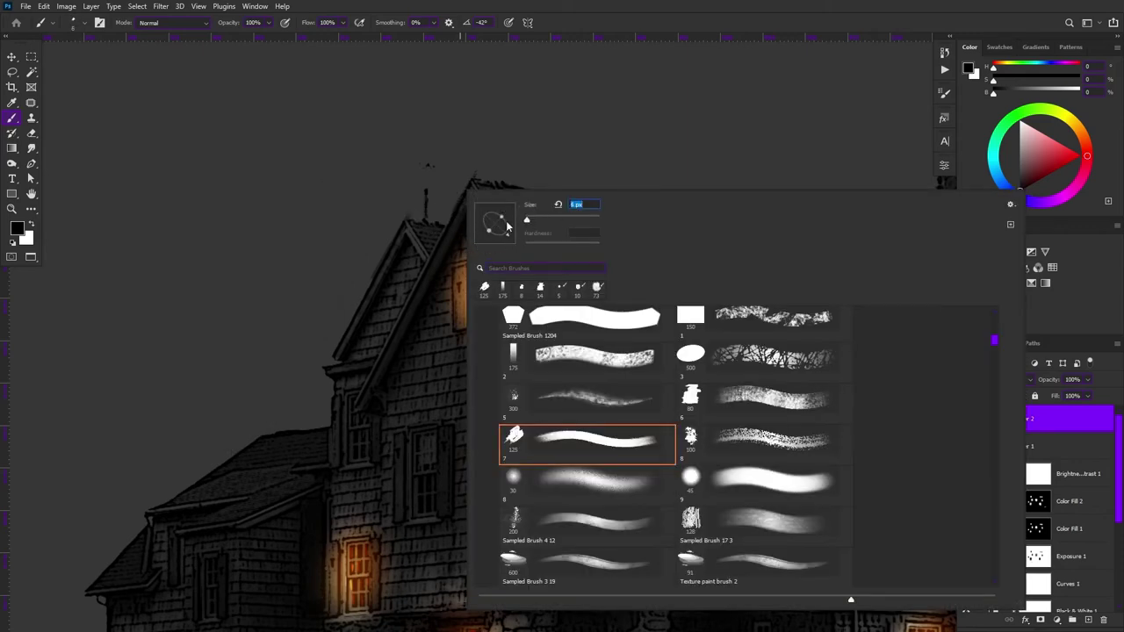
key("Return")
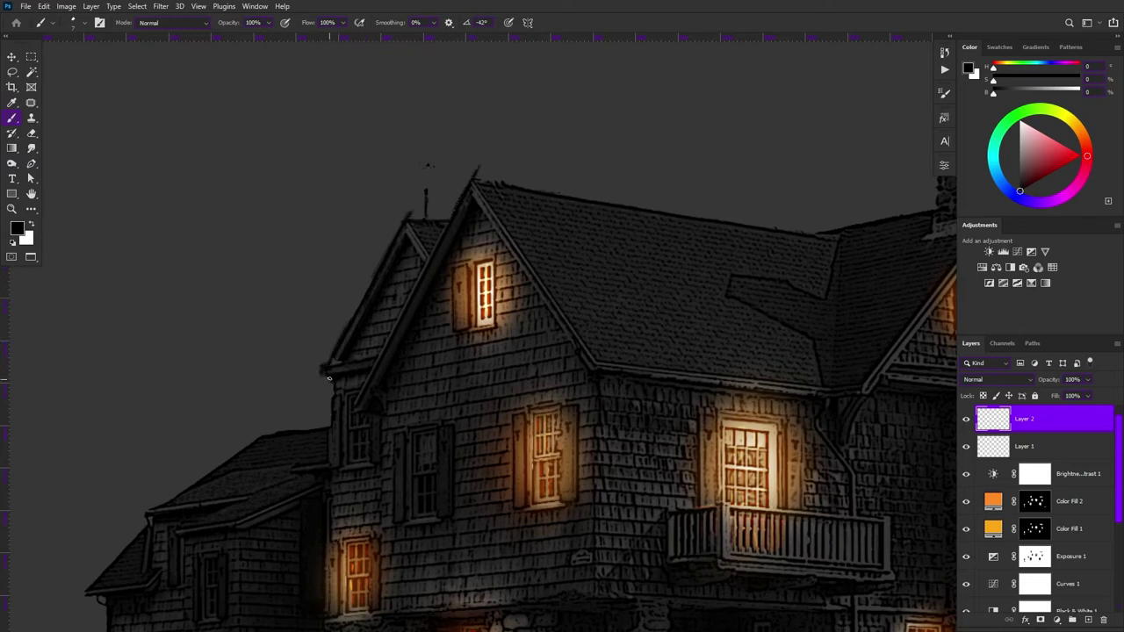
Step: Pan around the house's rooflines, chimney and walls to trace their edges on Layer 2
scroll(180, 516, "down", 3)
scroll(195, 340, "left", 1)
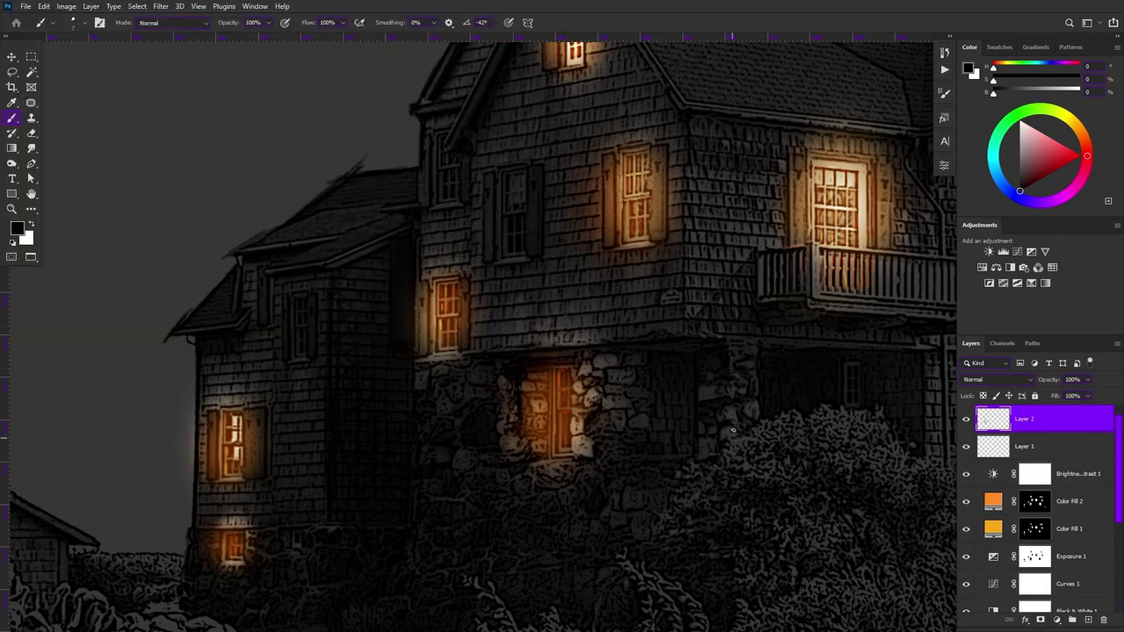
scroll(639, 399, "right", 3)
scroll(720, 335, "right", 2)
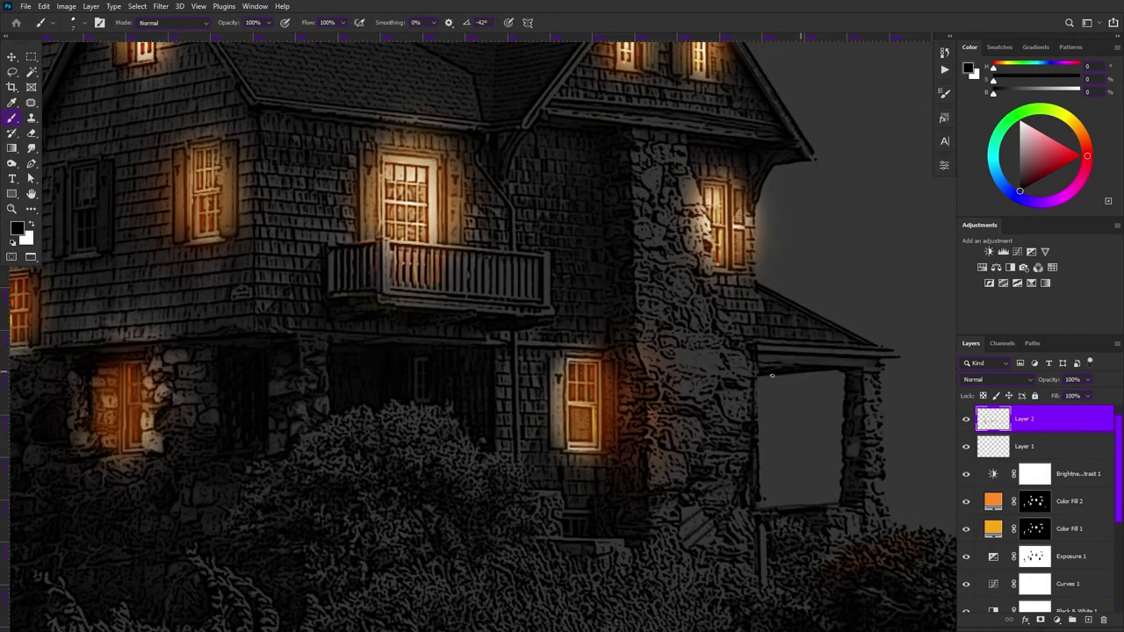
scroll(767, 172, "up", 2)
scroll(691, 106, "up", 2)
scroll(691, 105, "left", 1)
scroll(336, 231, "left", 2)
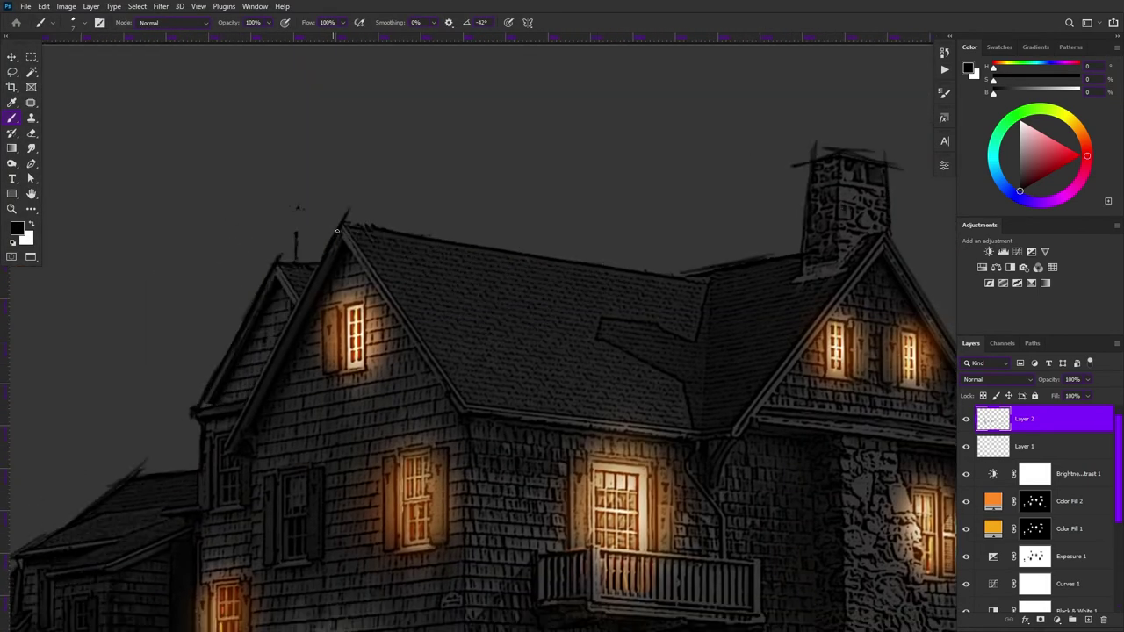
scroll(776, 314, "down", 2)
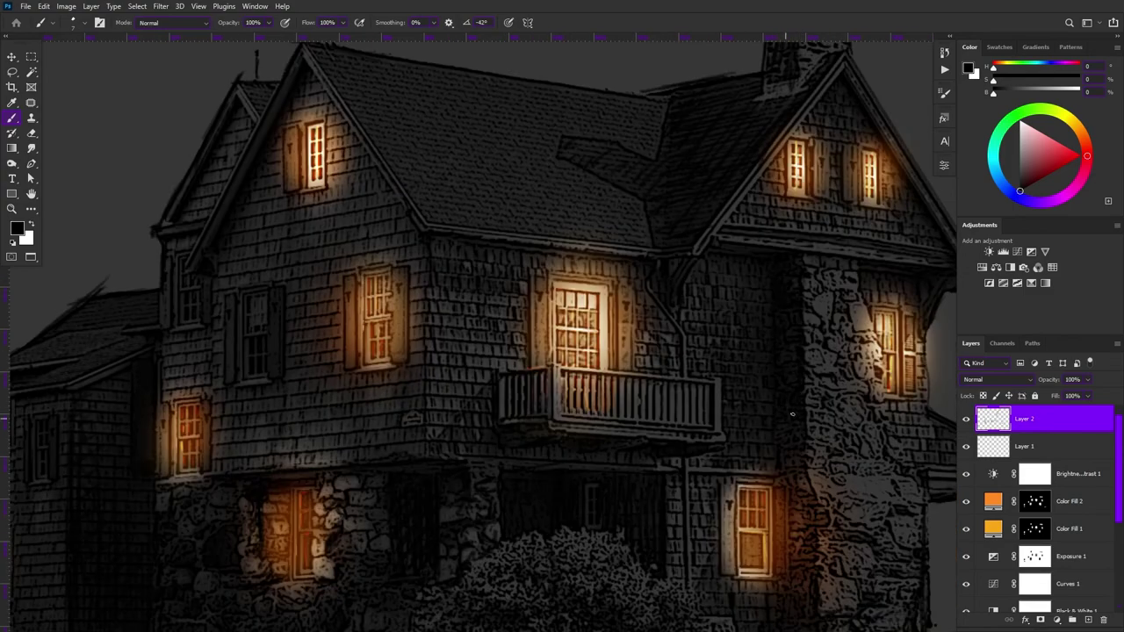
scroll(792, 413, "down", 1)
scroll(830, 172, "right", 1)
scroll(708, 347, "down", 2)
scroll(623, 255, "down", 2)
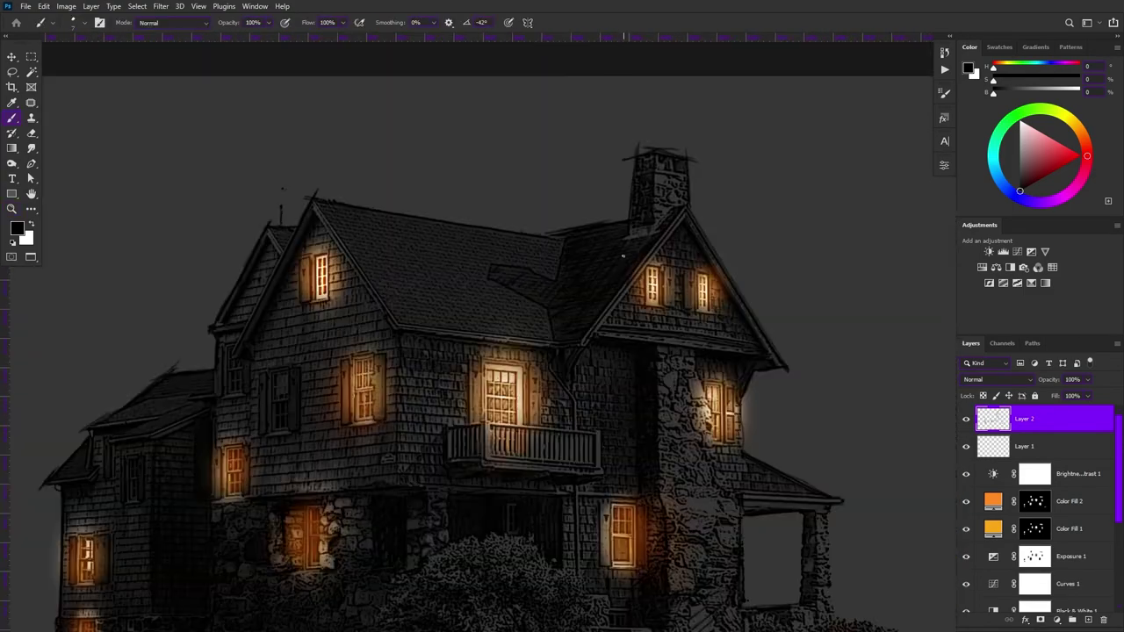